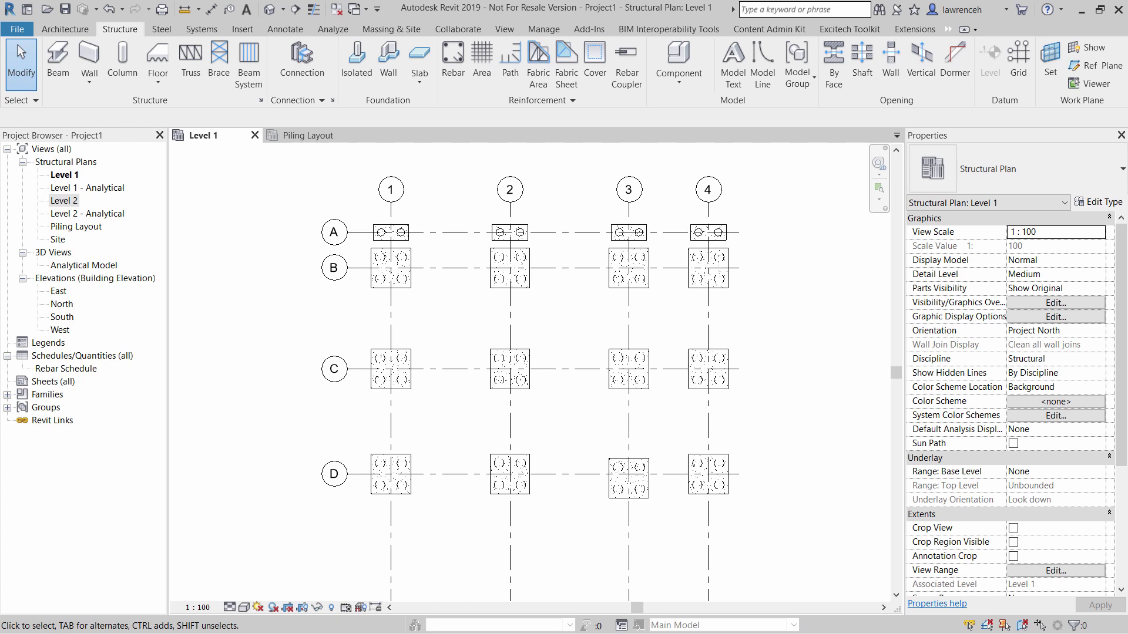
- Create the Excitech coordinate parameters from ExcitechTempShared.txt and apply them to Structural Foundations
{"action": "left_click", "coordinate": [597, 33]}
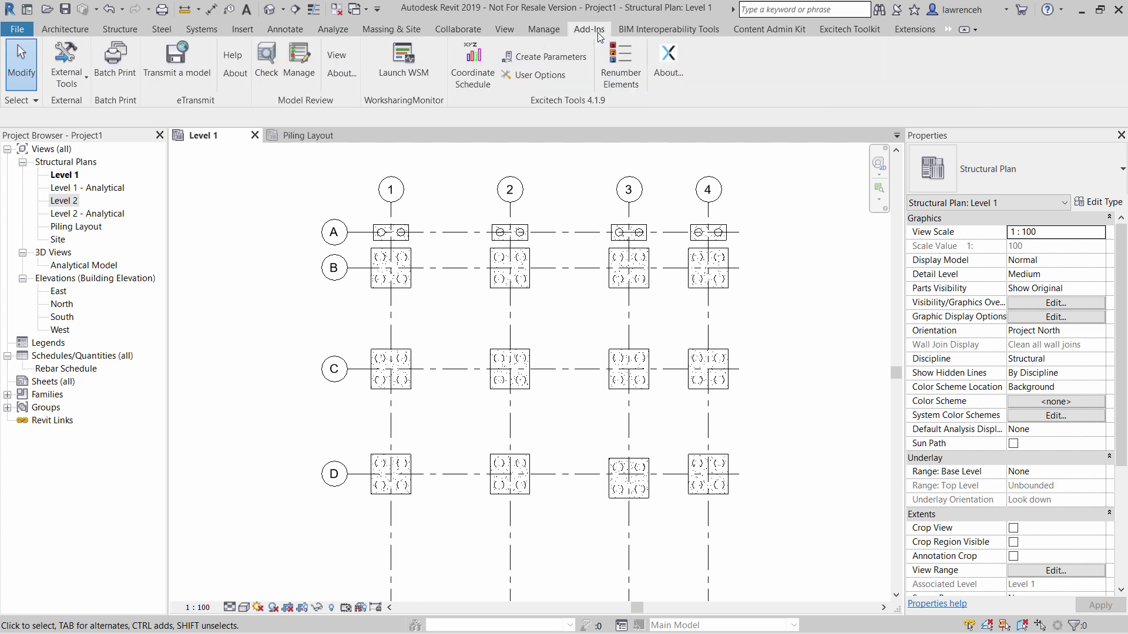
{"action": "left_click", "coordinate": [549, 58]}
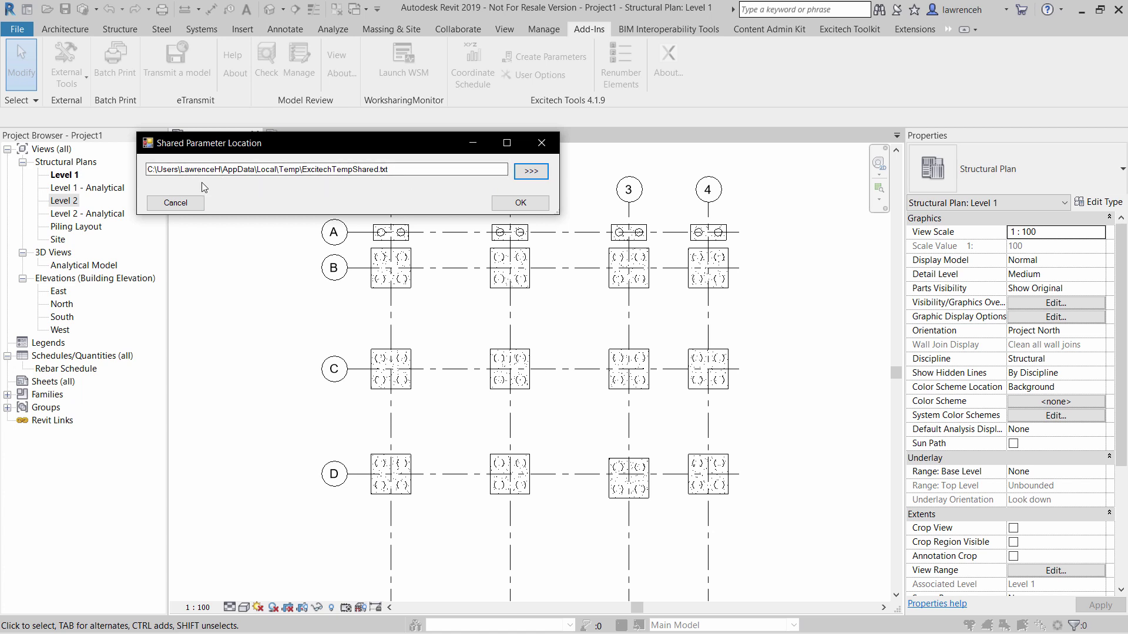
{"action": "left_click", "coordinate": [523, 203]}
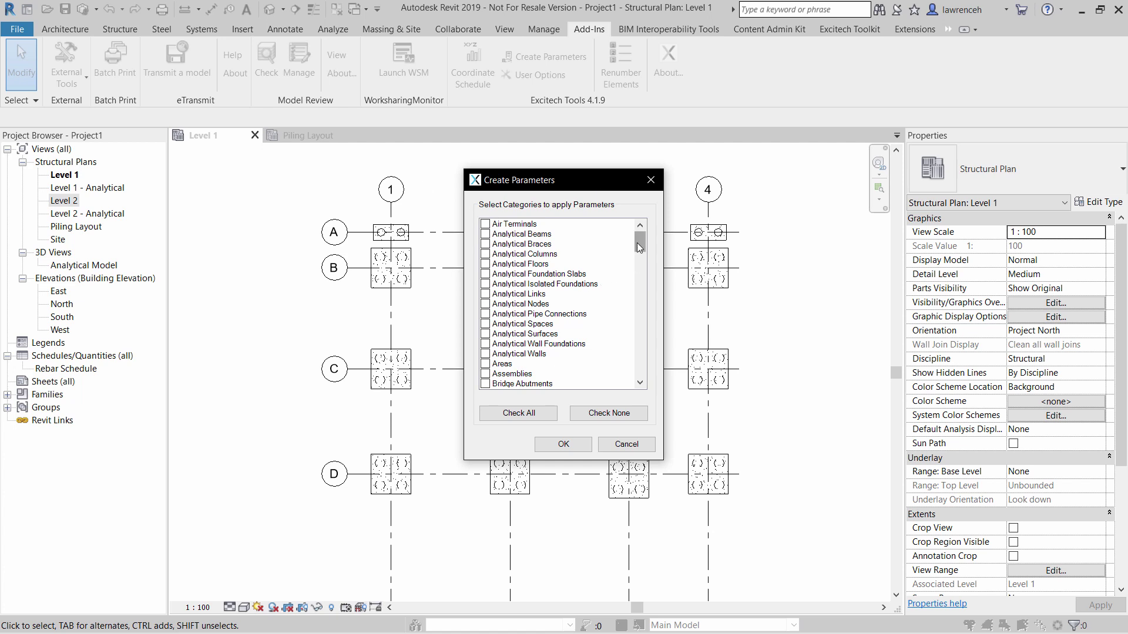
{"action": "left_click_drag", "start_coordinate": [639, 242], "coordinate": [644, 365]}
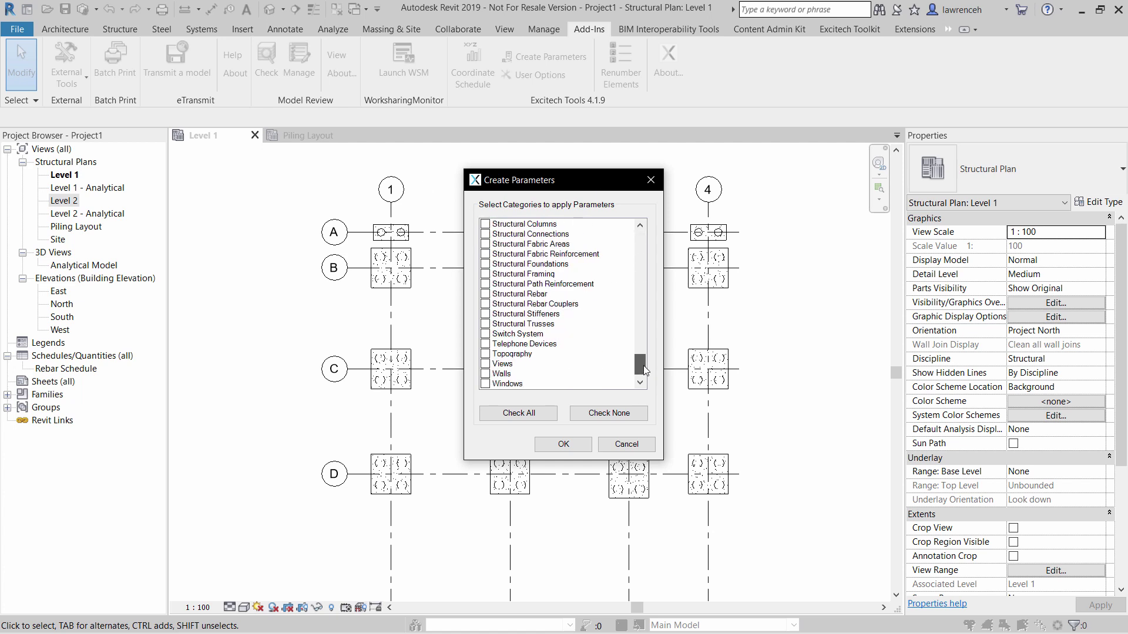
{"action": "scroll", "coordinate": [630, 362], "scroll_direction": "up", "scroll_amount": 2}
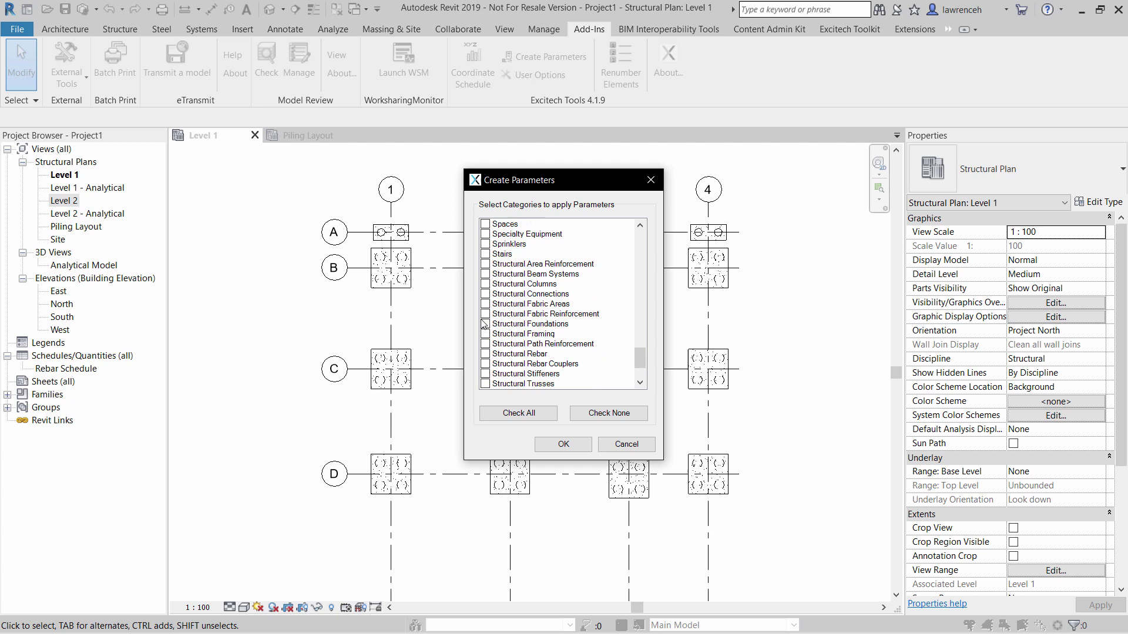
{"action": "left_click", "coordinate": [485, 324]}
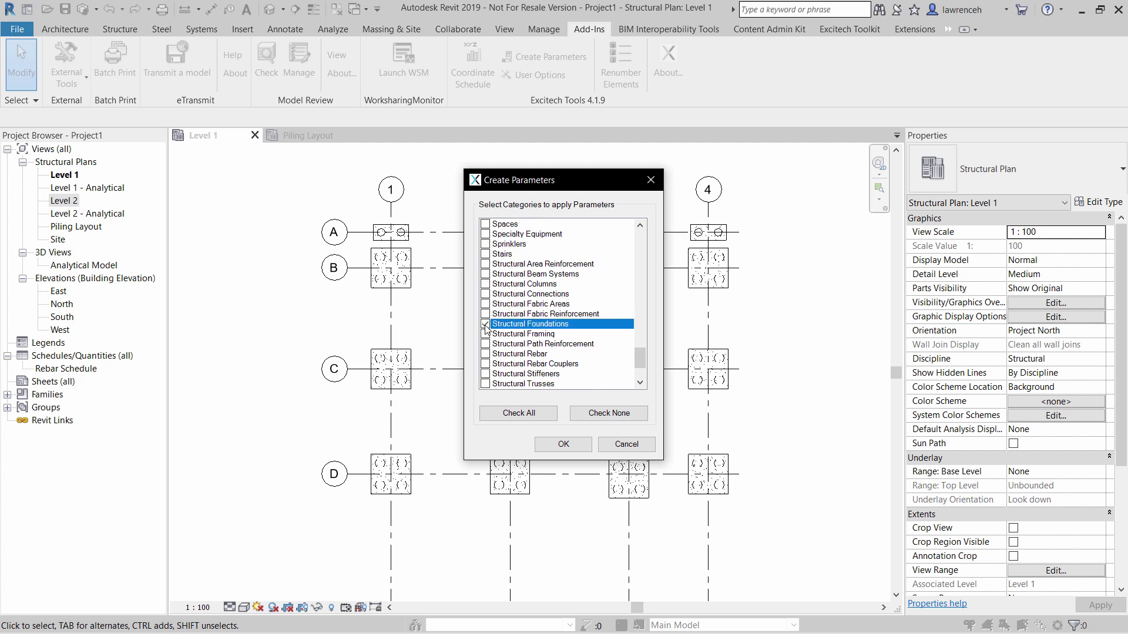
{"action": "left_click", "coordinate": [563, 445]}
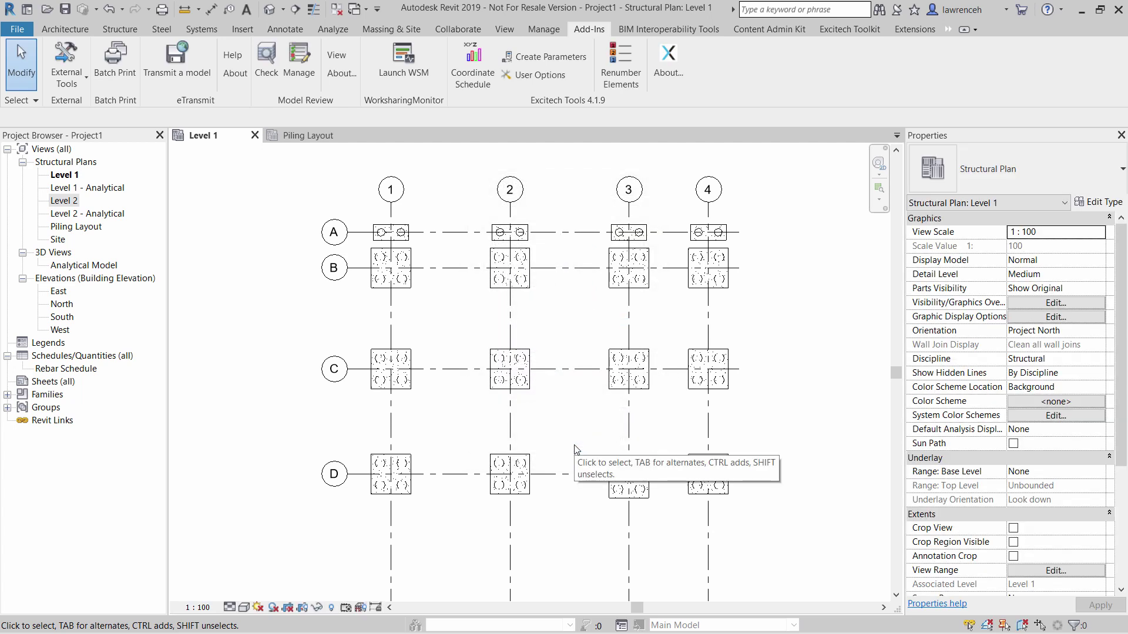
- Save Coordinate Schedule user options: Structural Foundations ticked, rounding 3 decimal places, display units M
{"action": "left_click", "coordinate": [543, 80]}
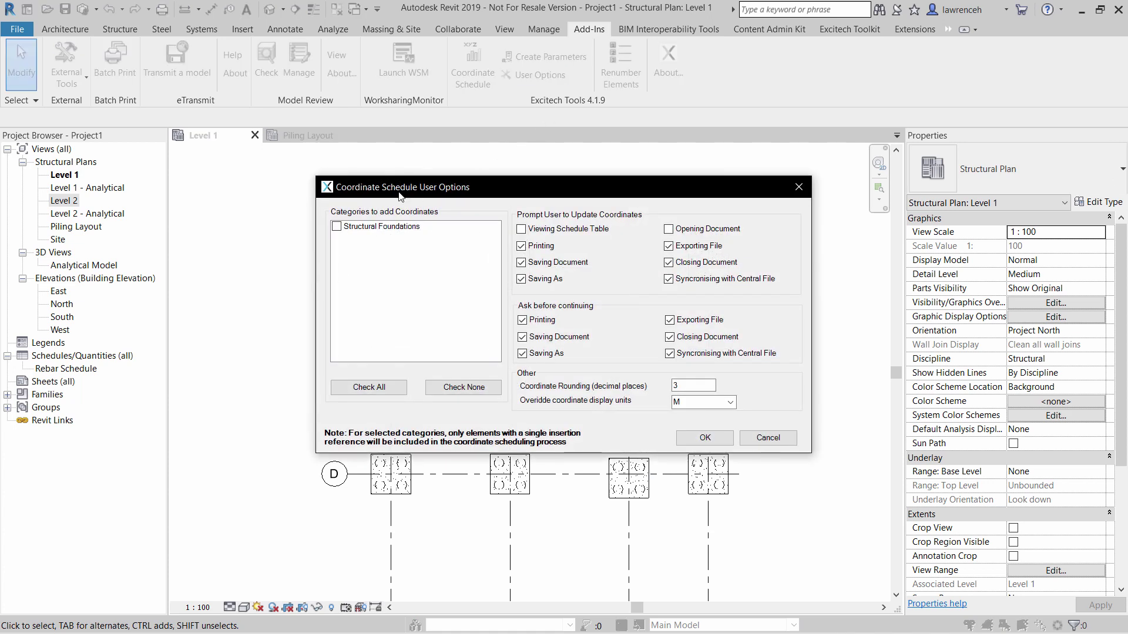
{"action": "left_click", "coordinate": [337, 227]}
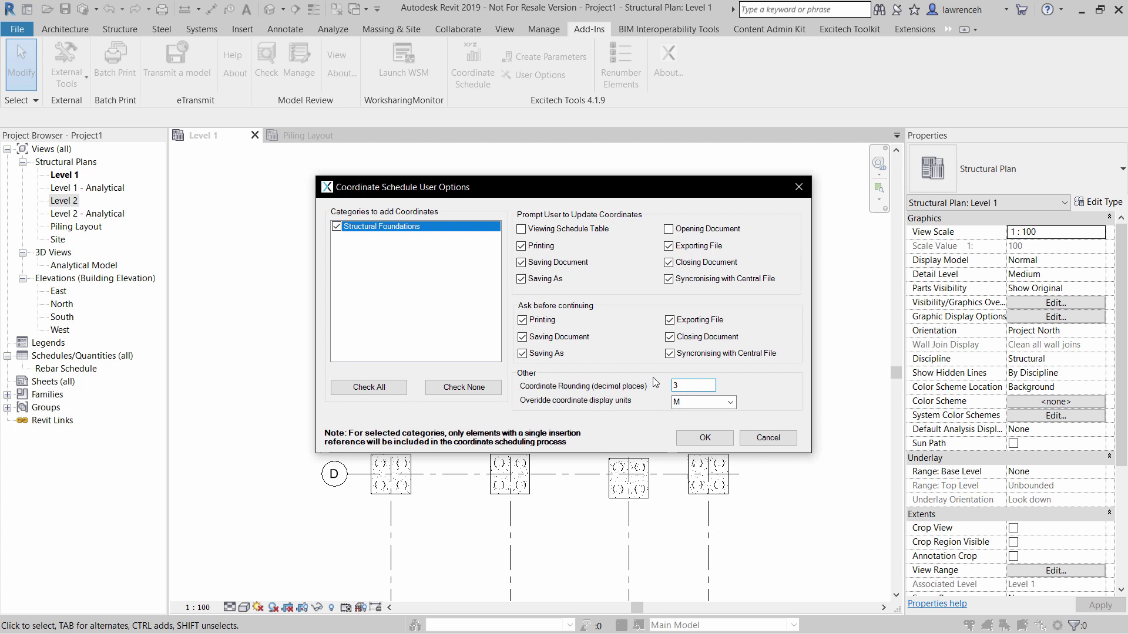
{"action": "left_click", "coordinate": [680, 385]}
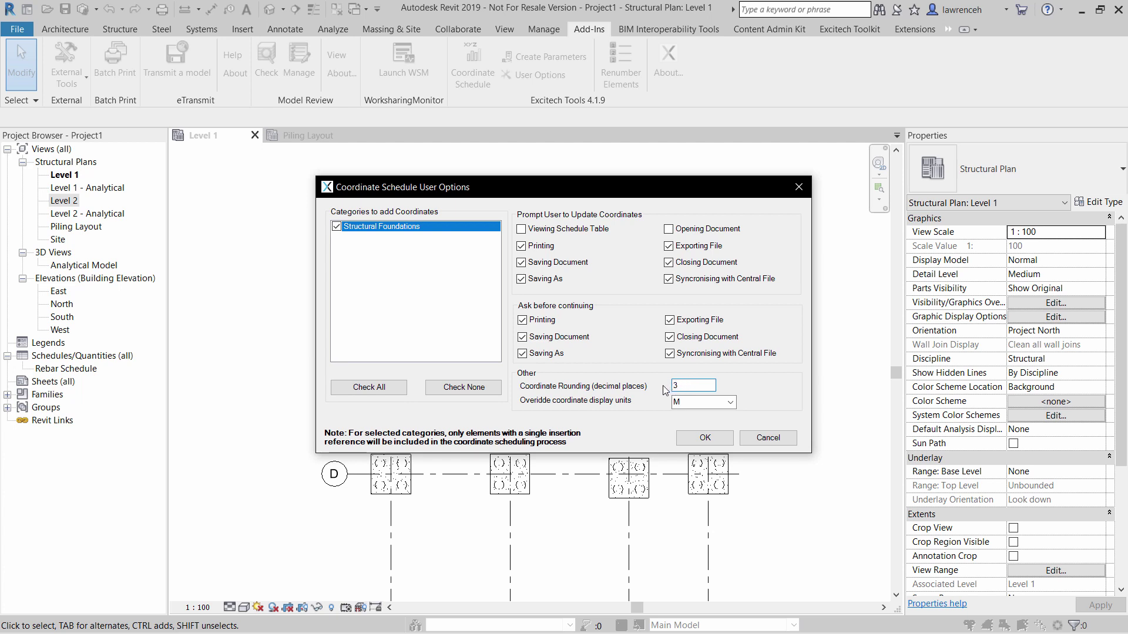
{"action": "left_click", "coordinate": [730, 403]}
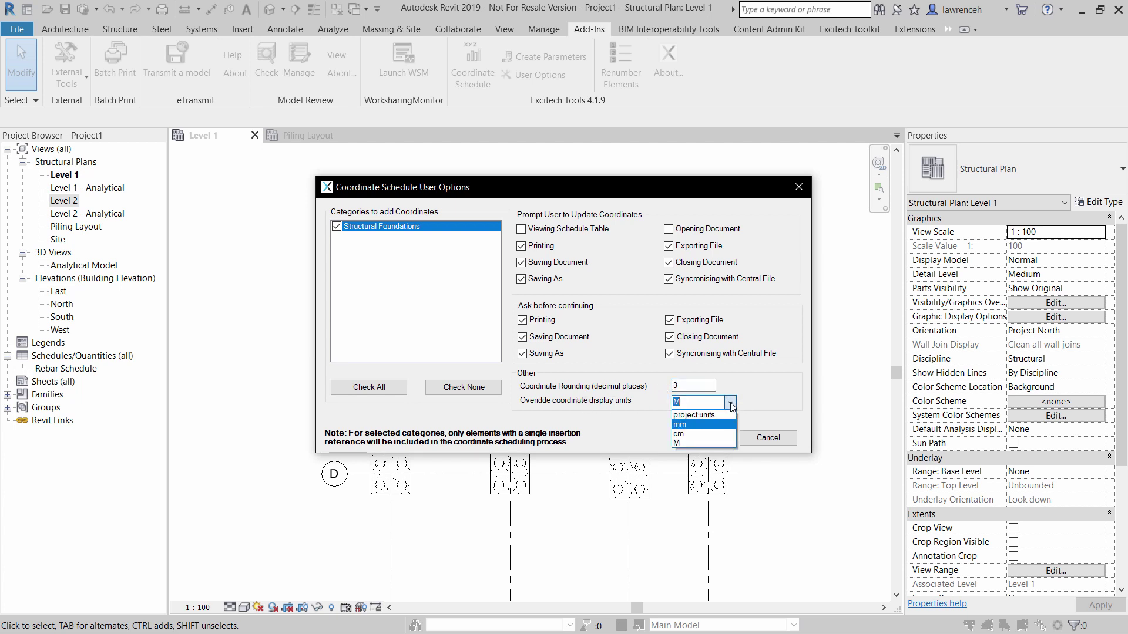
{"action": "left_click", "coordinate": [684, 443]}
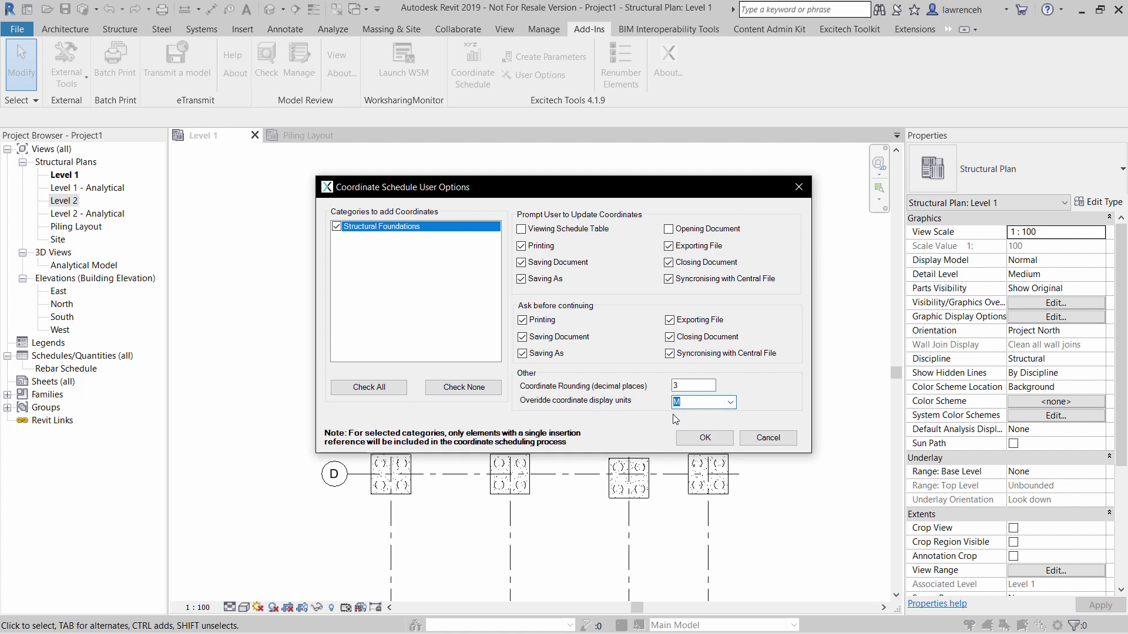
{"action": "left_click", "coordinate": [731, 404]}
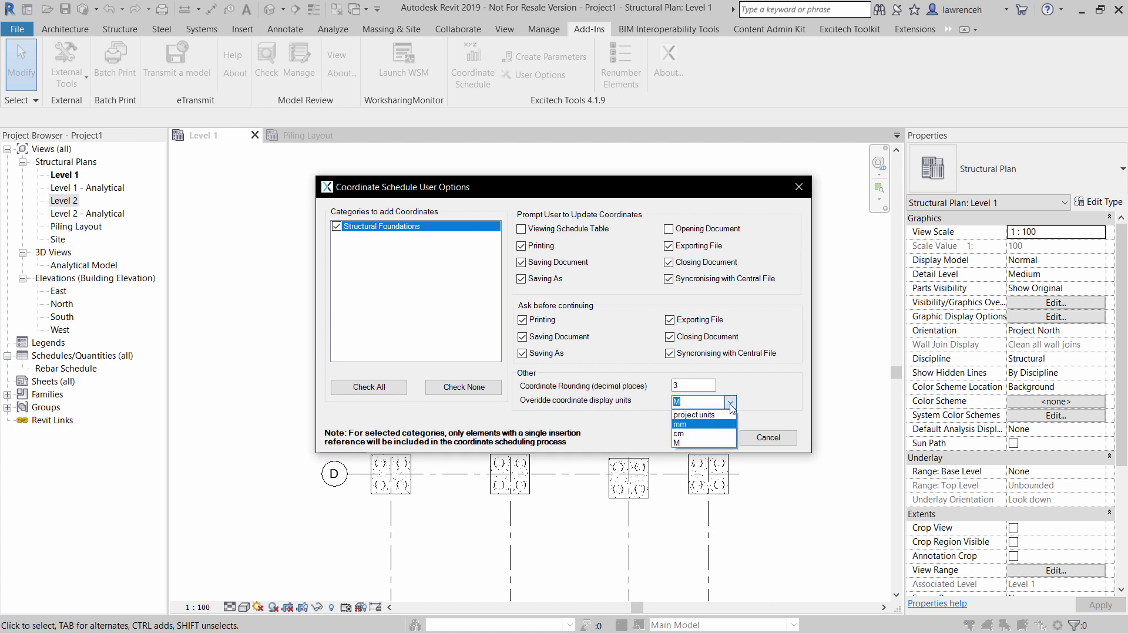
{"action": "left_click", "coordinate": [742, 404]}
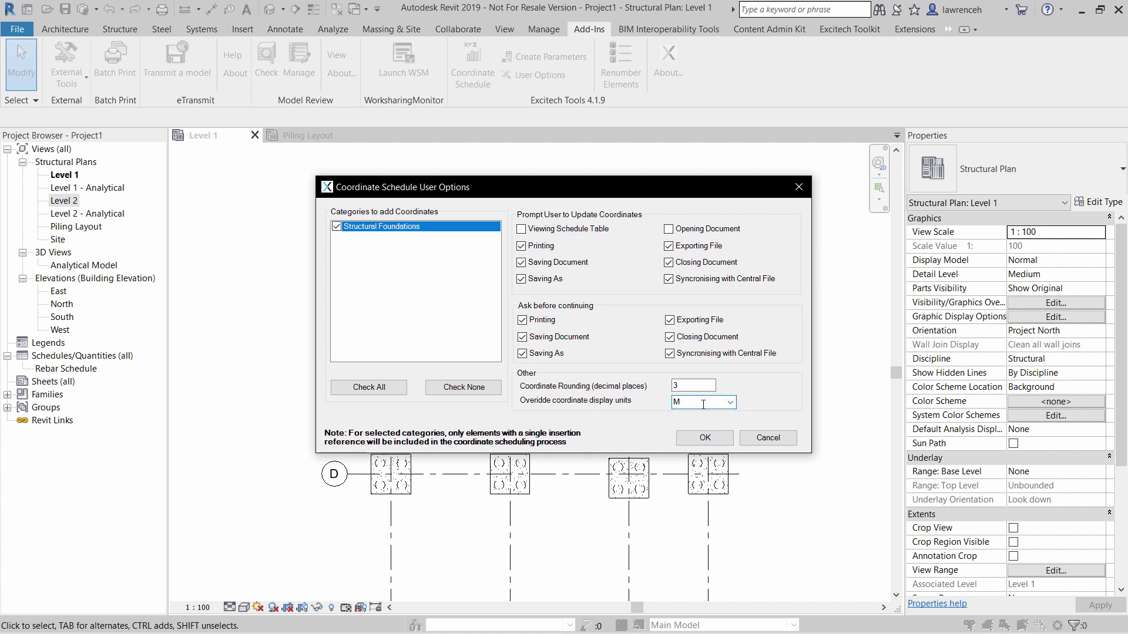
{"action": "left_click", "coordinate": [709, 440]}
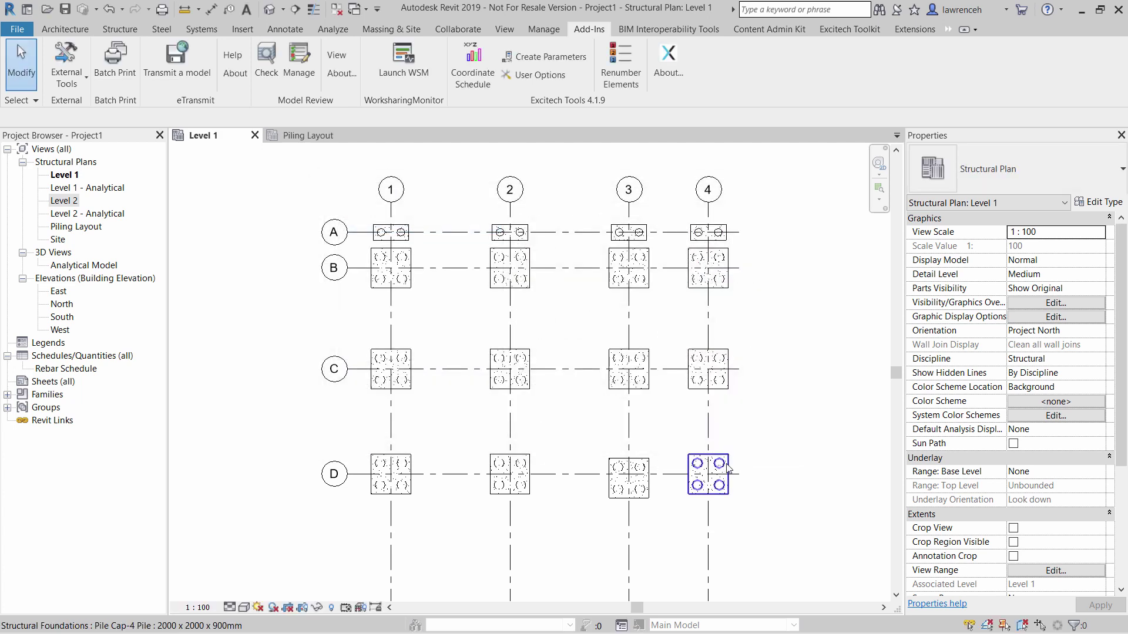
- Check the D4 pile's Excitech coordinate properties are empty, then open the Piling Layout plan
{"action": "left_click", "coordinate": [719, 464]}
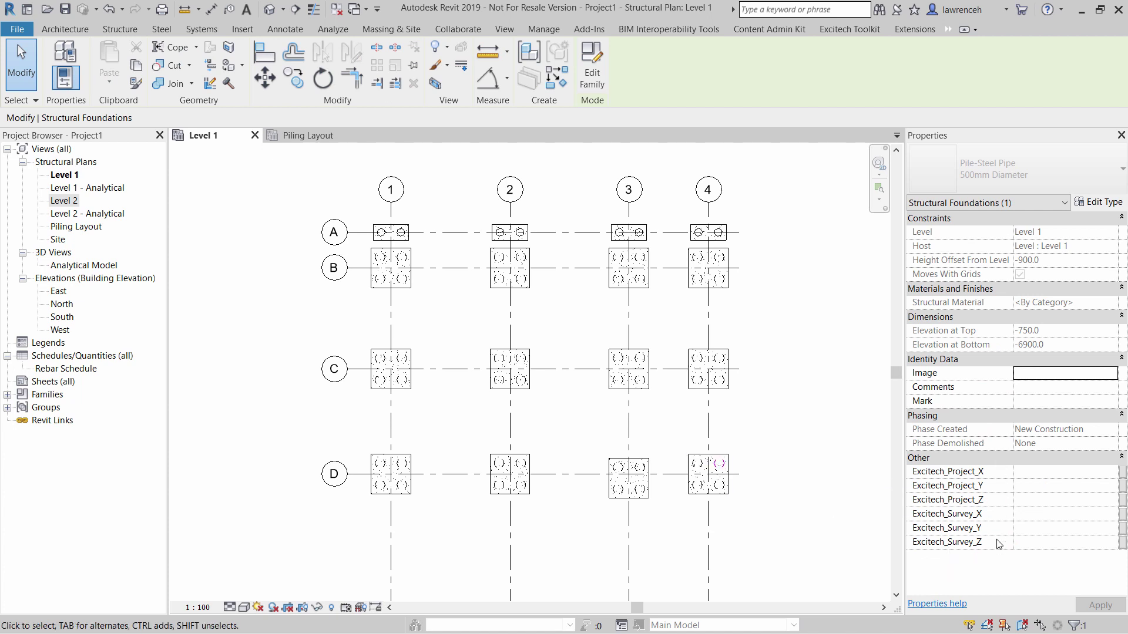
{"action": "left_click", "coordinate": [811, 496]}
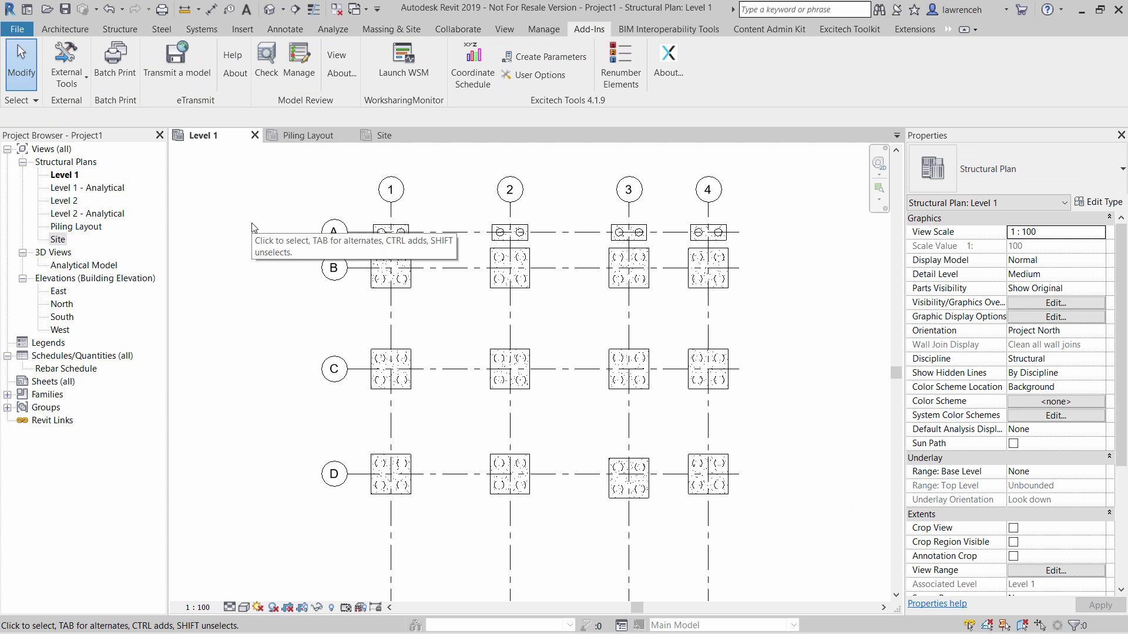
{"action": "left_click", "coordinate": [307, 136]}
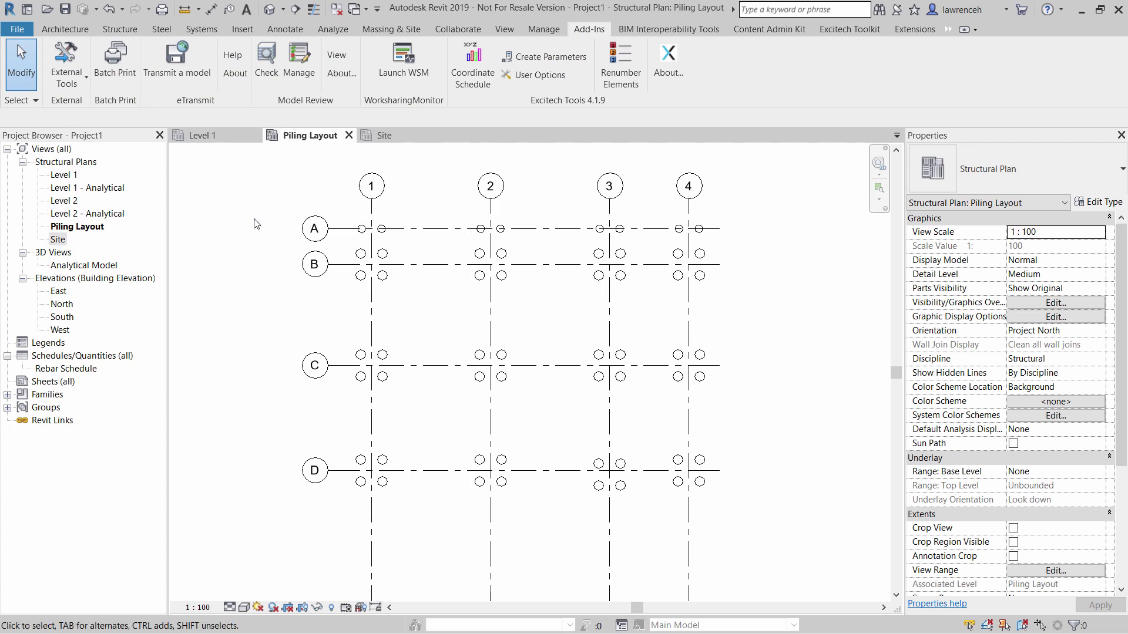
- Run Coordinate Schedule on all 72 elements and confirm the C4 pile reads X 6.878, Y 0.436, Z -0.750
{"action": "left_click", "coordinate": [470, 87]}
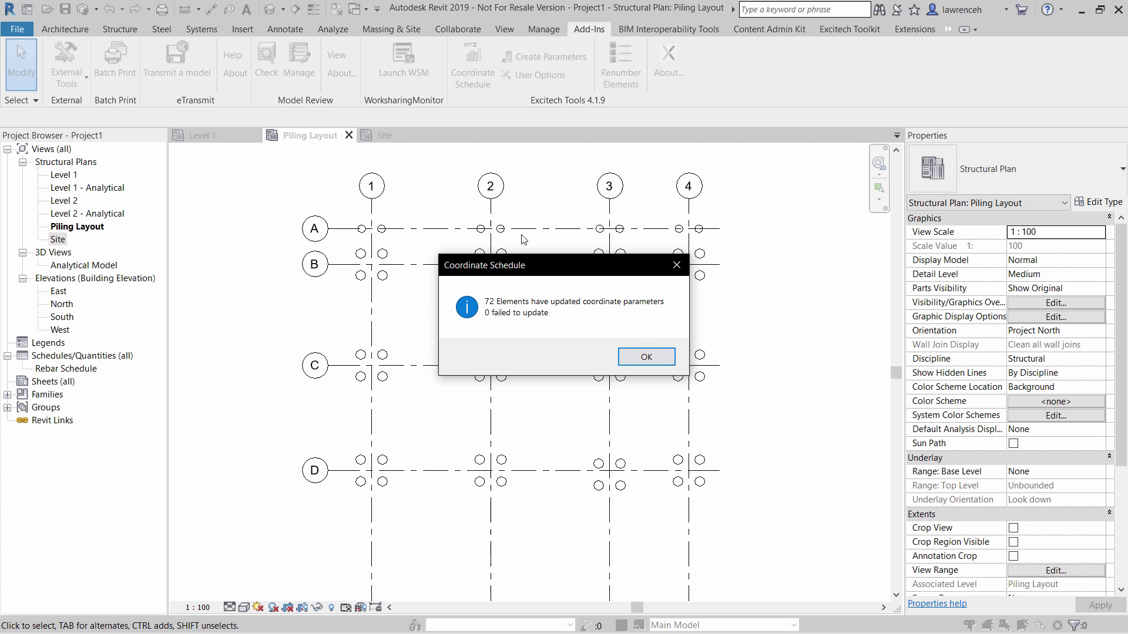
{"action": "left_click", "coordinate": [646, 357]}
{"action": "key", "text": "Tab"}
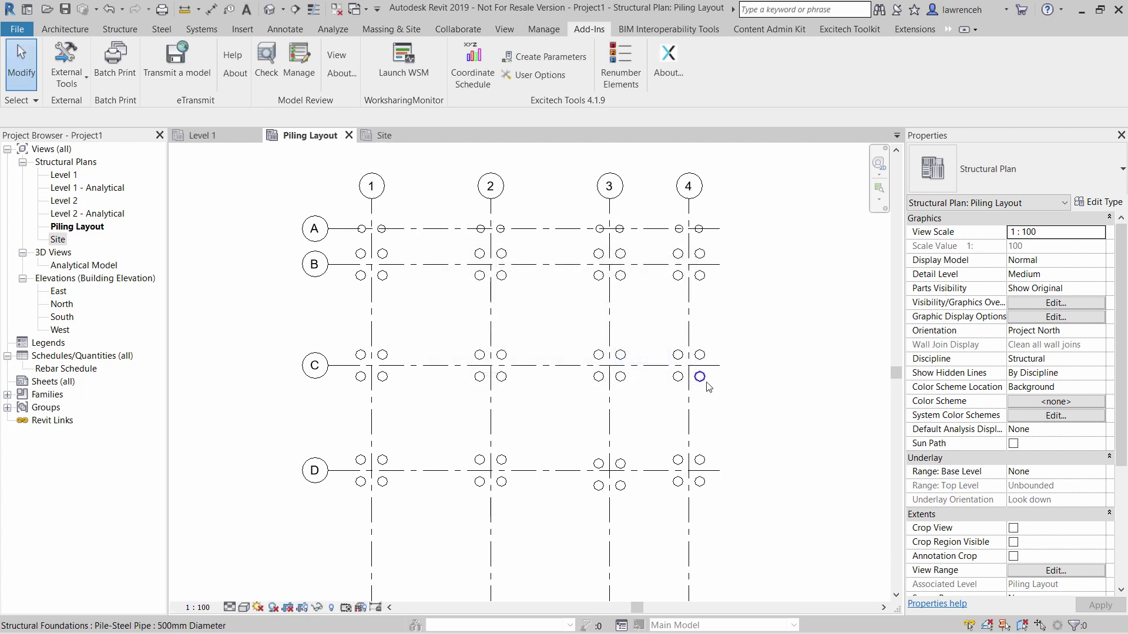
{"action": "left_click", "coordinate": [708, 386]}
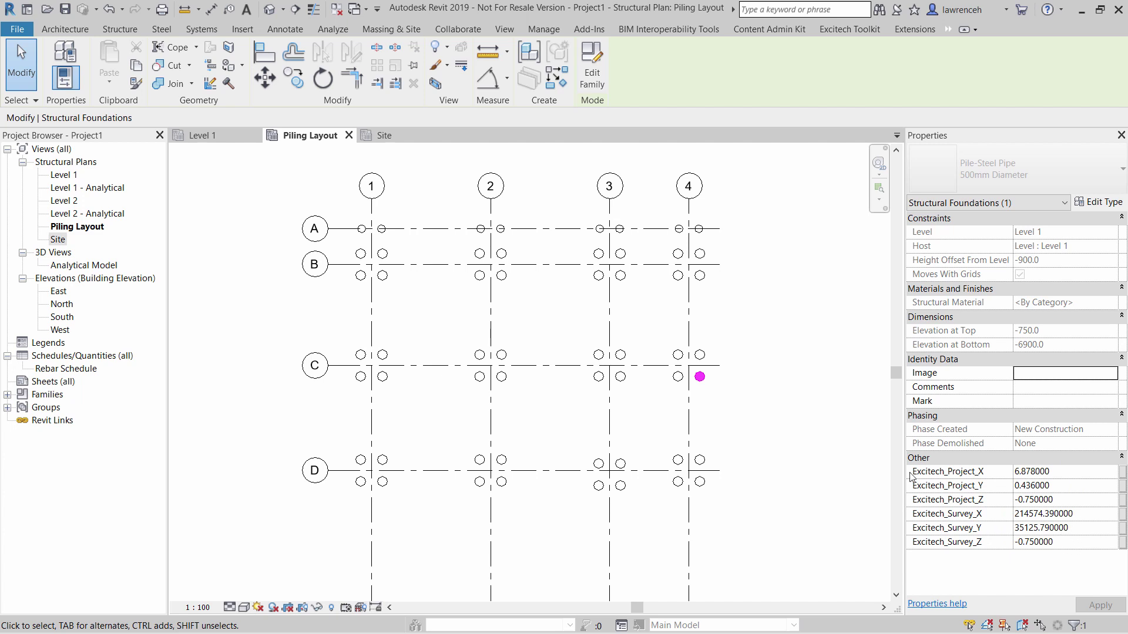
{"action": "left_click", "coordinate": [807, 439]}
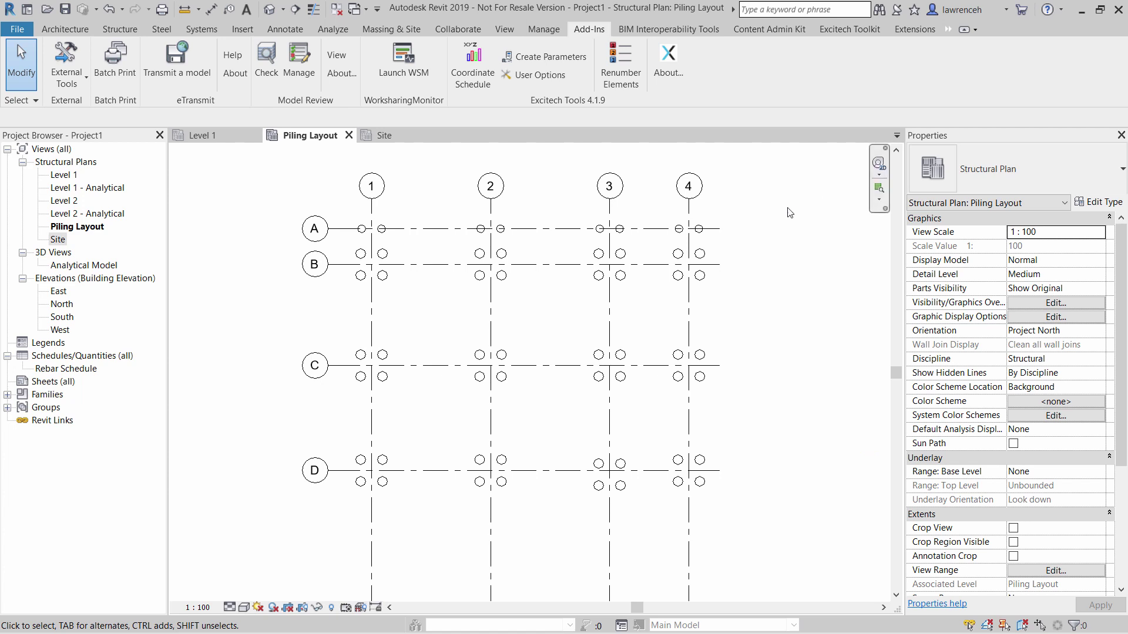
- Set up Structural Foundations renumbering with prefix P and zero padding 2
{"action": "left_click", "coordinate": [633, 82]}
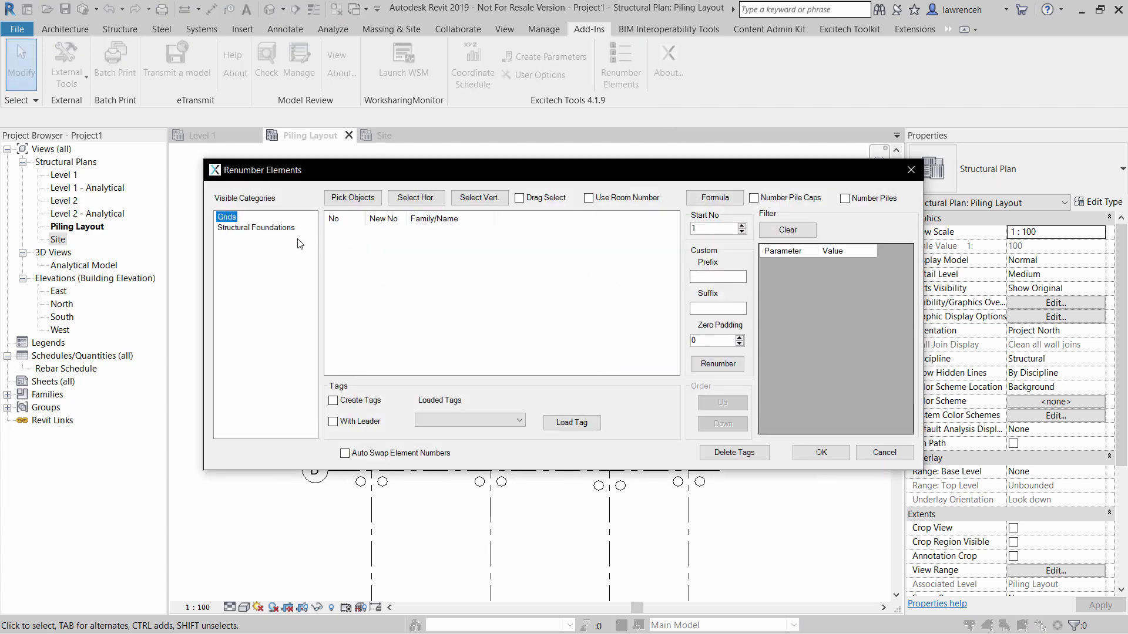
{"action": "left_click", "coordinate": [258, 230]}
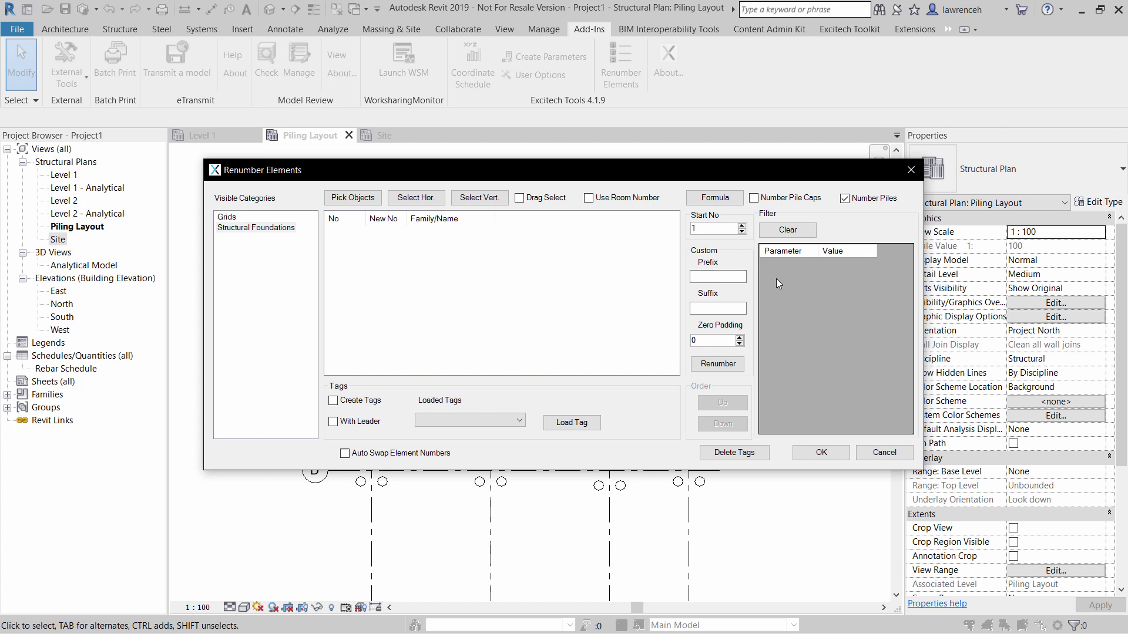
{"action": "left_click", "coordinate": [714, 278]}
{"action": "left_click", "coordinate": [740, 339]}
- Drag-select the 400mm and 500mm piles in vertical order for renumbering
{"action": "left_click", "coordinate": [522, 200]}
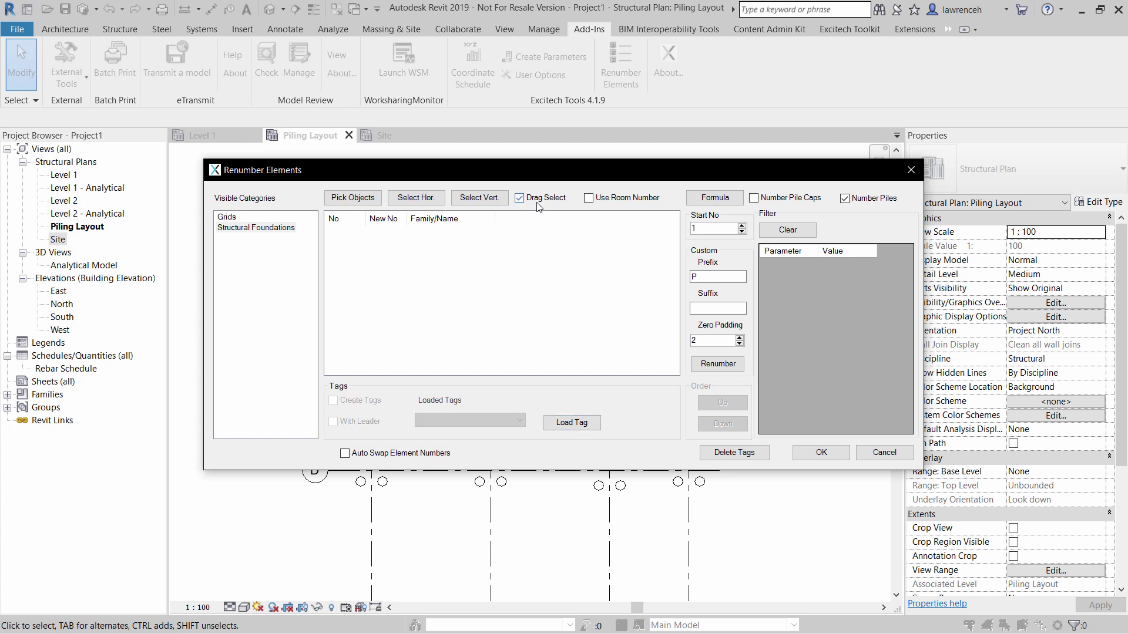
{"action": "left_click", "coordinate": [475, 200]}
{"action": "left_click_drag", "start_coordinate": [268, 183], "coordinate": [801, 504]}
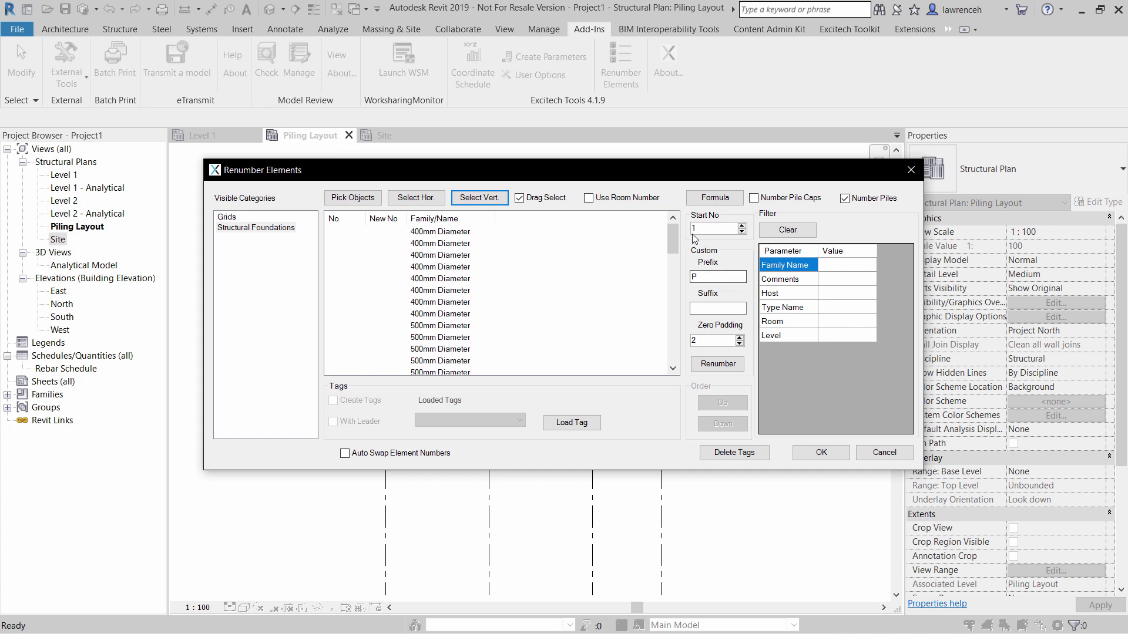
{"action": "scroll", "coordinate": [695, 239], "scroll_direction": "down", "scroll_amount": 5}
{"action": "scroll", "coordinate": [690, 358], "scroll_direction": "up", "scroll_amount": 5}
- Load the Mark.rfa tag family from the Desktop
{"action": "left_click", "coordinate": [569, 423]}
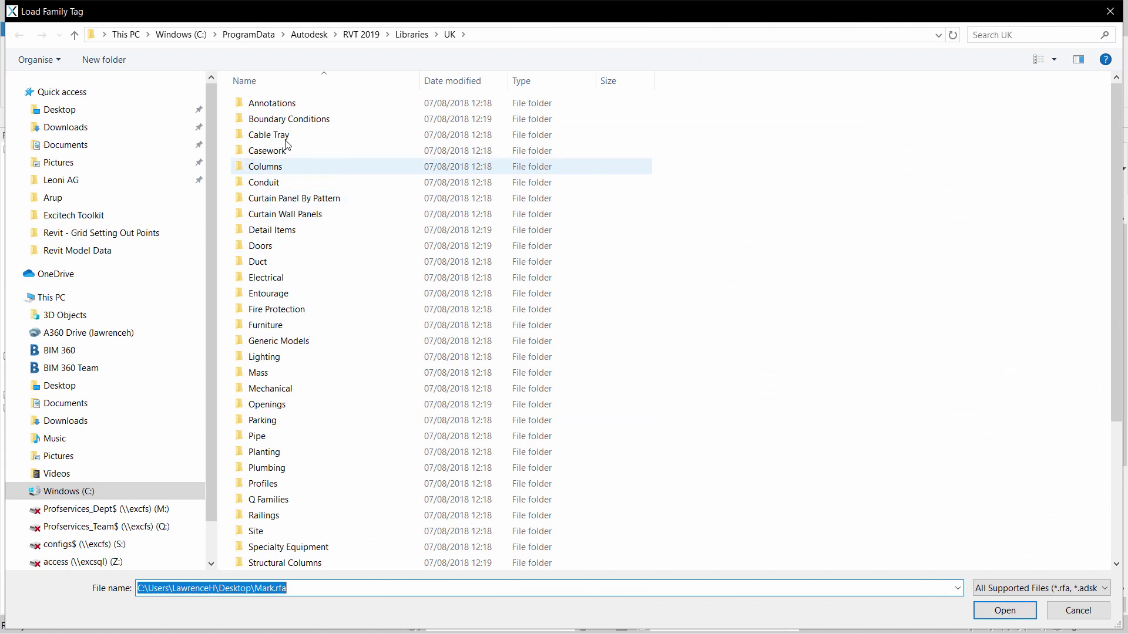
{"action": "left_click", "coordinate": [62, 110]}
{"action": "left_click", "coordinate": [270, 106]}
{"action": "left_click", "coordinate": [1005, 611]}
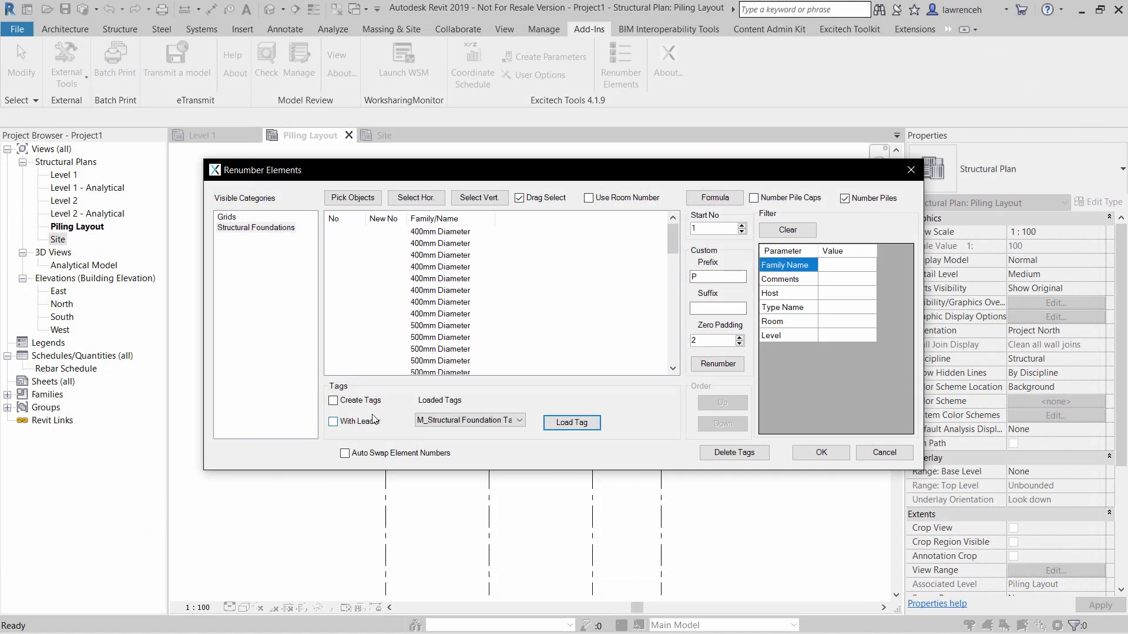
- Enable Create Tags and renumber the selected piles from P01 onward
{"action": "left_click", "coordinate": [333, 401]}
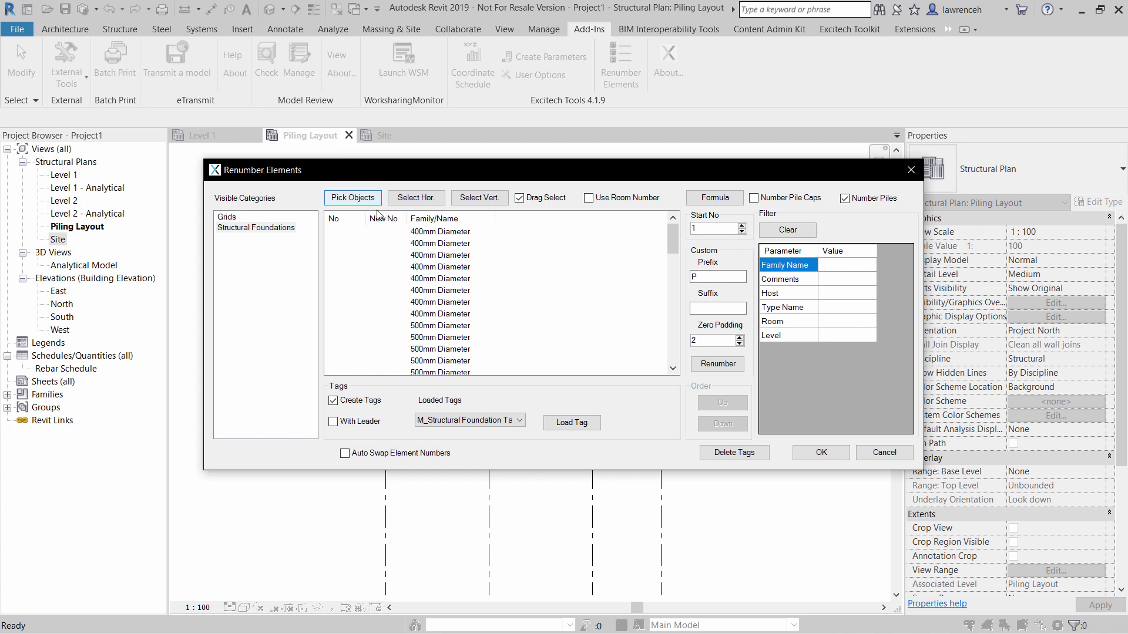
{"action": "left_click", "coordinate": [718, 364]}
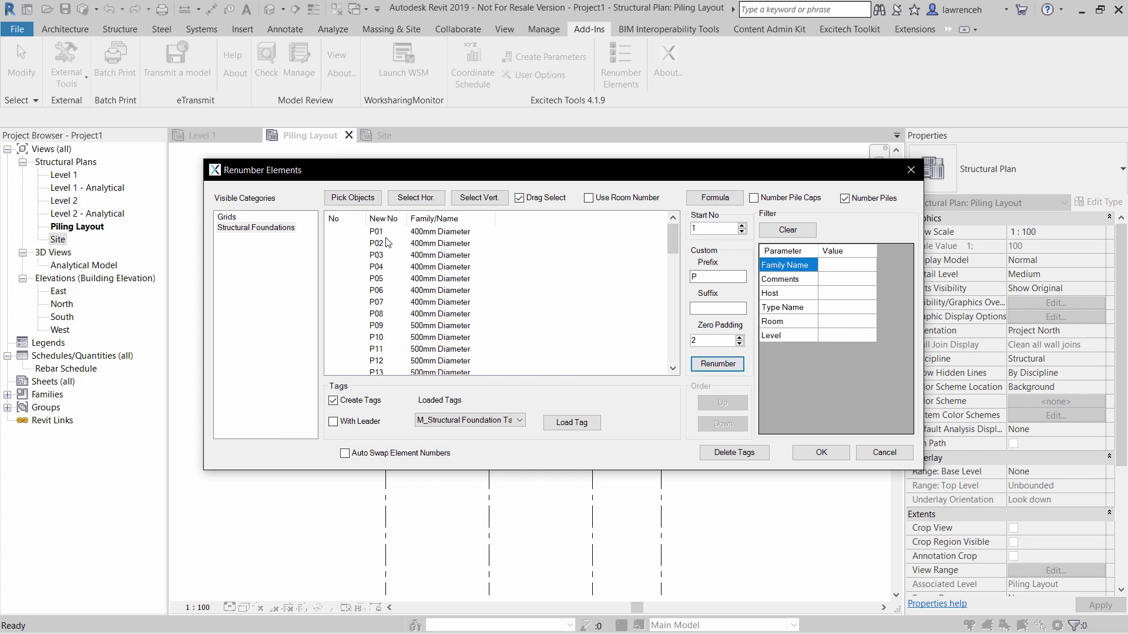
{"action": "left_click_drag", "start_coordinate": [673, 238], "coordinate": [677, 199]}
- Apply the renumbering and select all pile tags visible in the view
{"action": "left_click", "coordinate": [828, 456]}
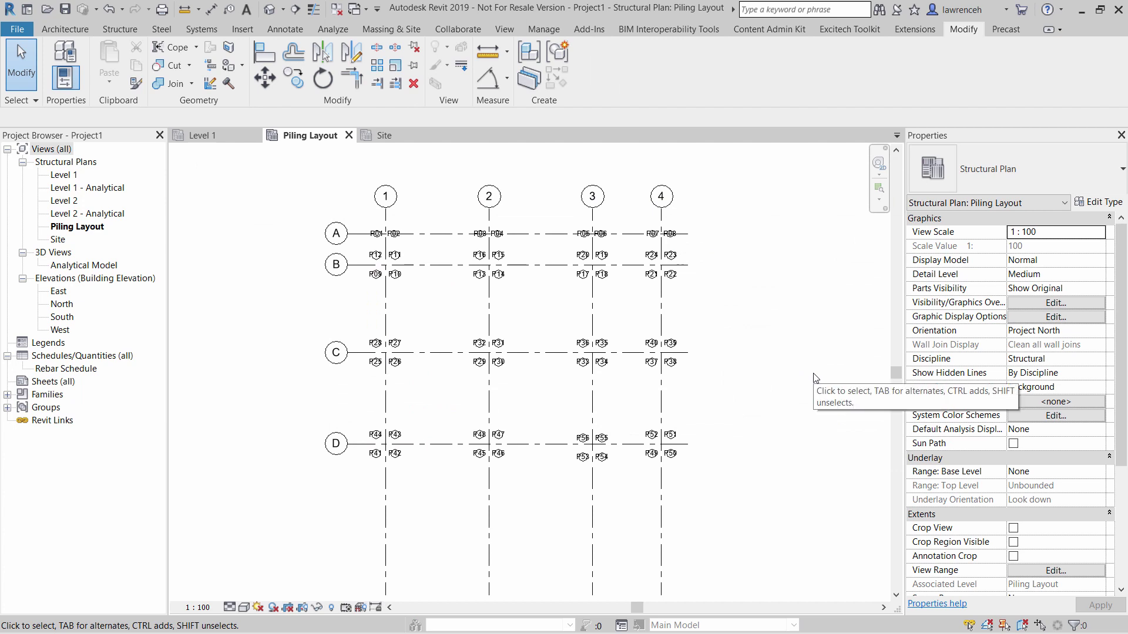
{"action": "scroll", "coordinate": [369, 231], "scroll_direction": "up", "scroll_amount": 4}
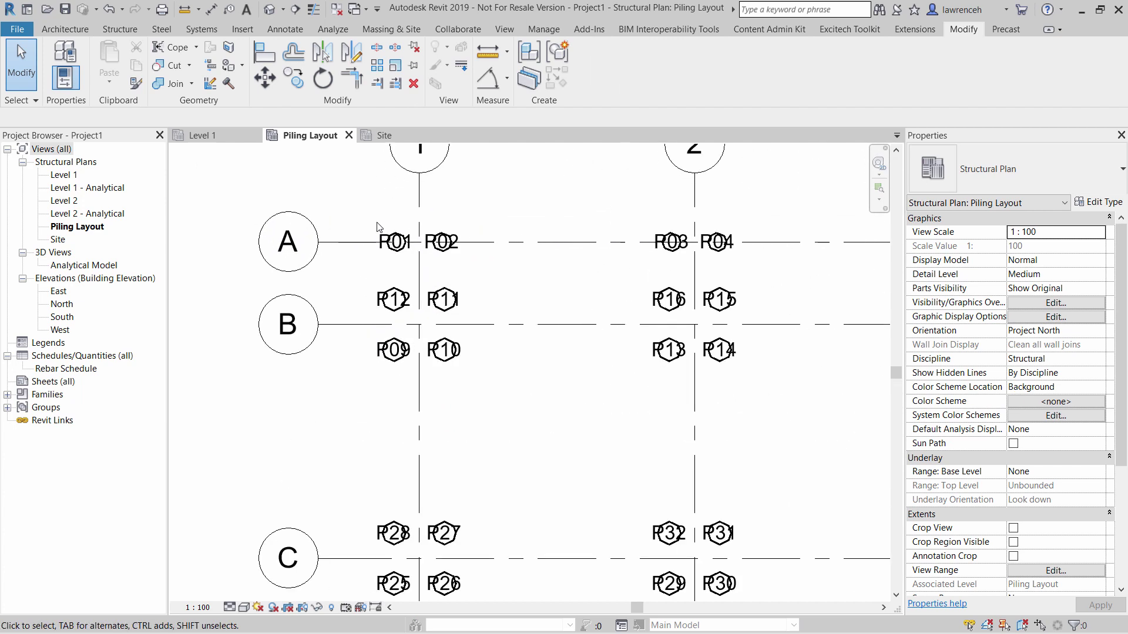
{"action": "right_click", "coordinate": [379, 235]}
{"action": "mouse_move", "coordinate": [524, 380]}
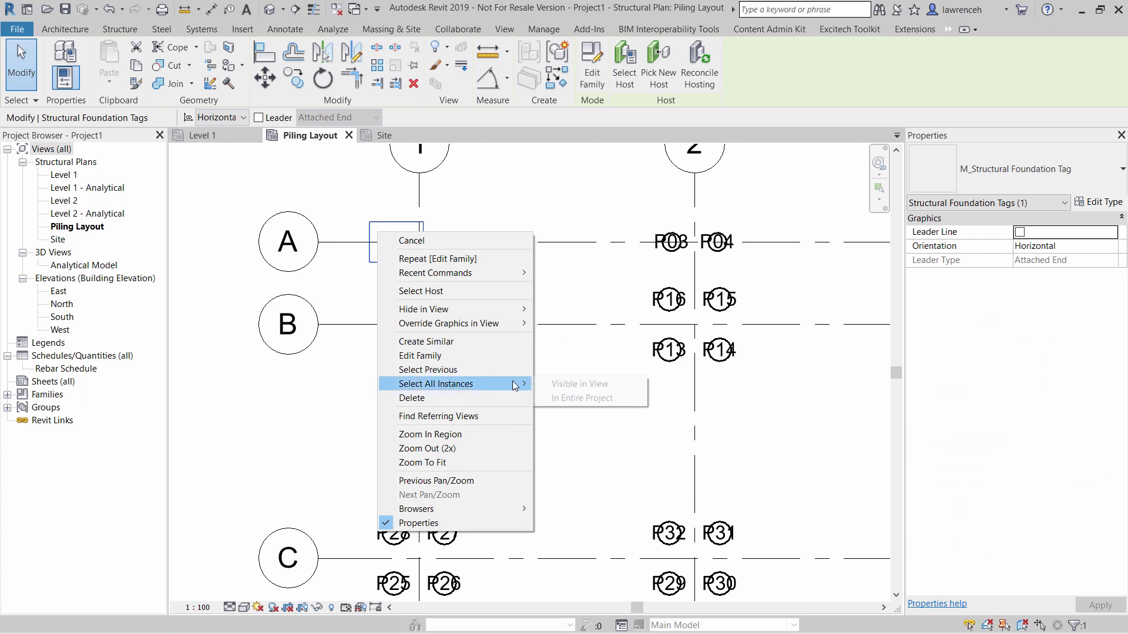
{"action": "left_click", "coordinate": [566, 385]}
{"action": "scroll", "coordinate": [566, 390], "scroll_direction": "down", "scroll_amount": 2}
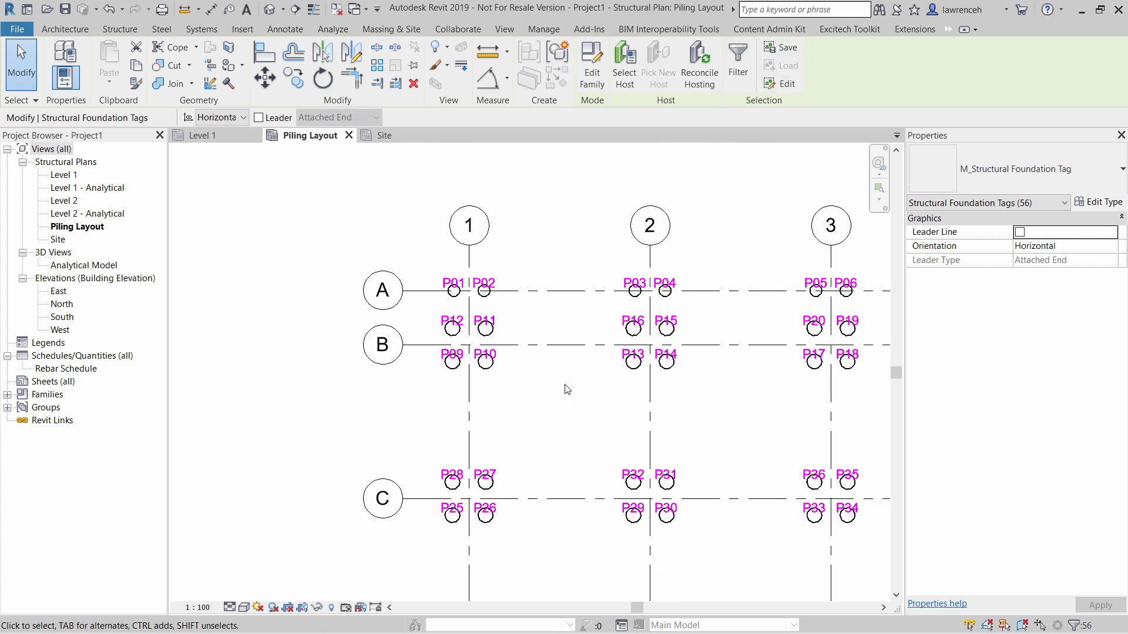
- Set the Piling Layout view scale to 1:50 and recheck the visible pile tags
{"action": "left_click", "coordinate": [207, 606]}
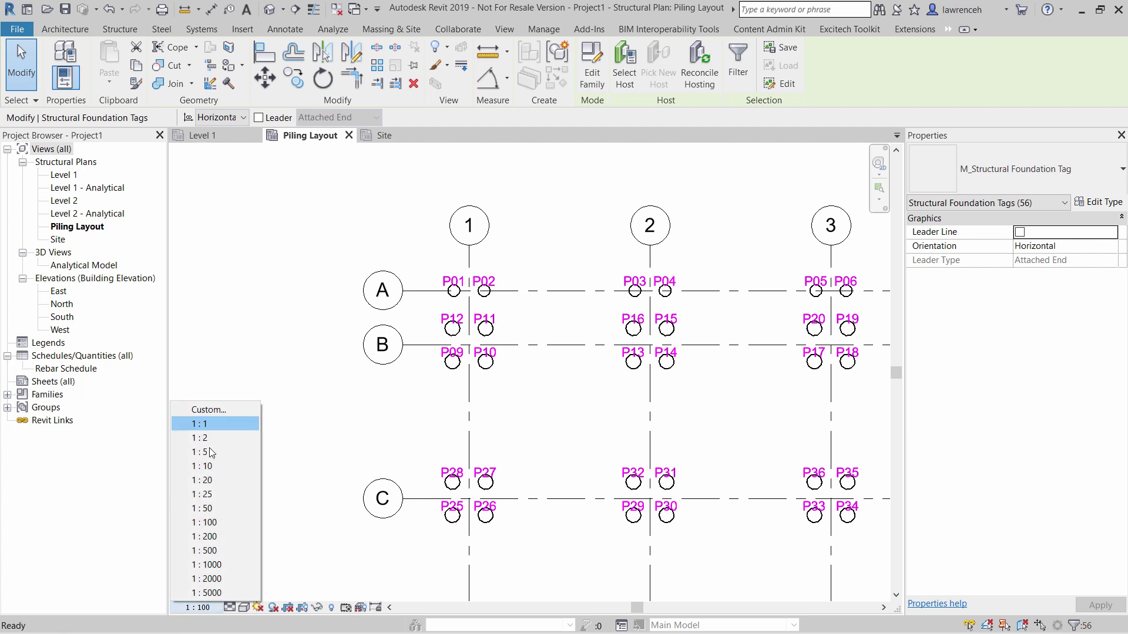
{"action": "left_click", "coordinate": [215, 508]}
{"action": "left_click", "coordinate": [507, 355]}
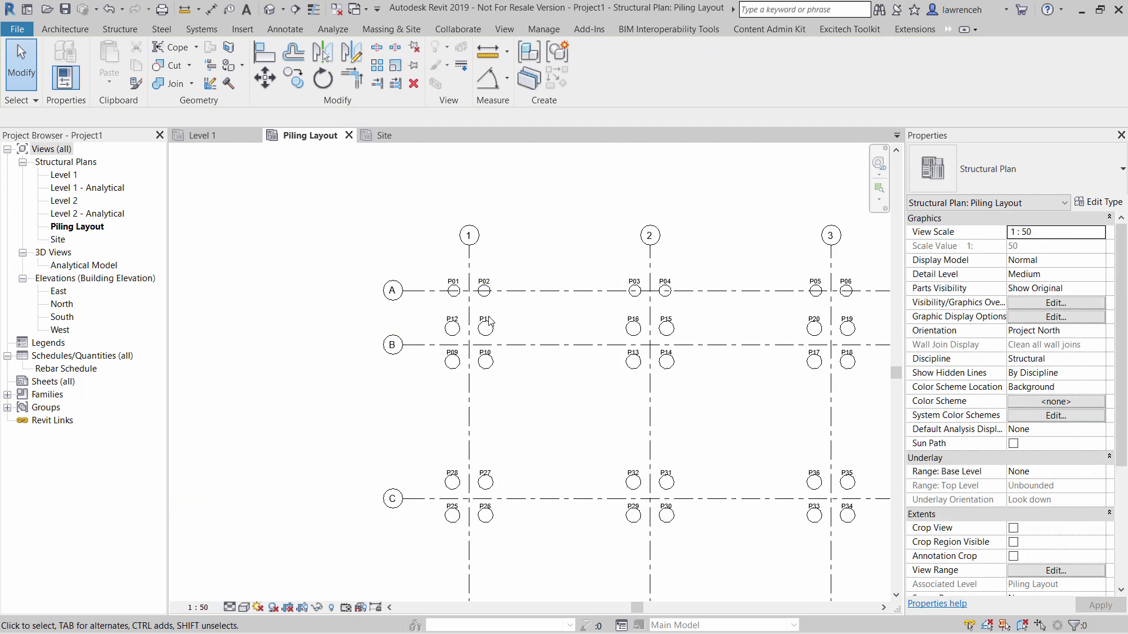
{"action": "right_click", "coordinate": [492, 281]}
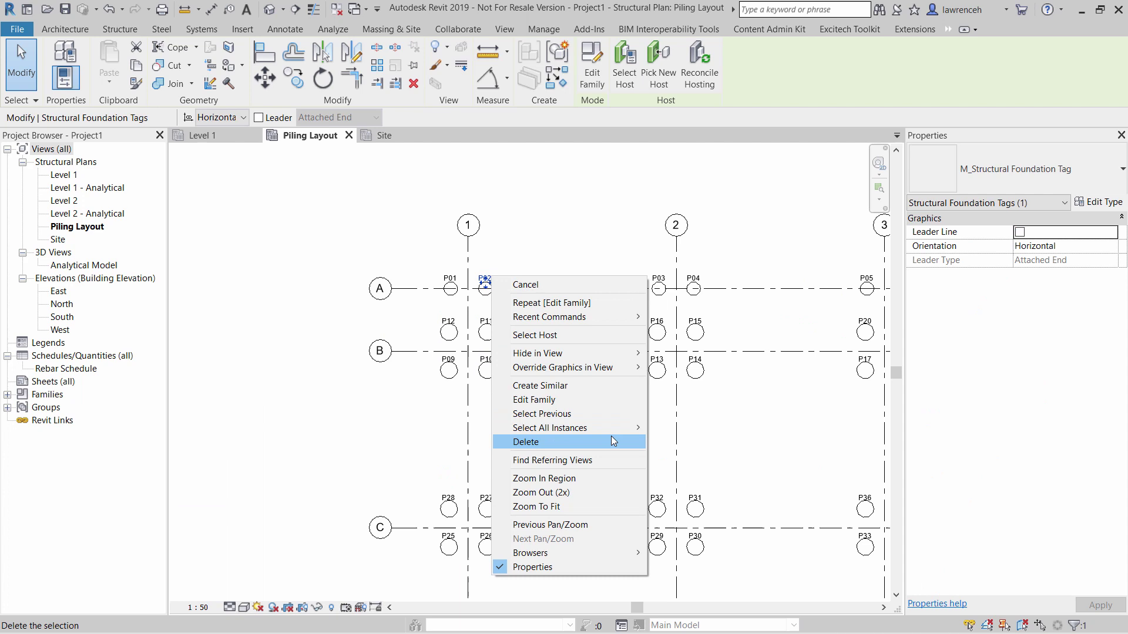
{"action": "mouse_move", "coordinate": [618, 428]}
{"action": "left_click", "coordinate": [680, 433]}
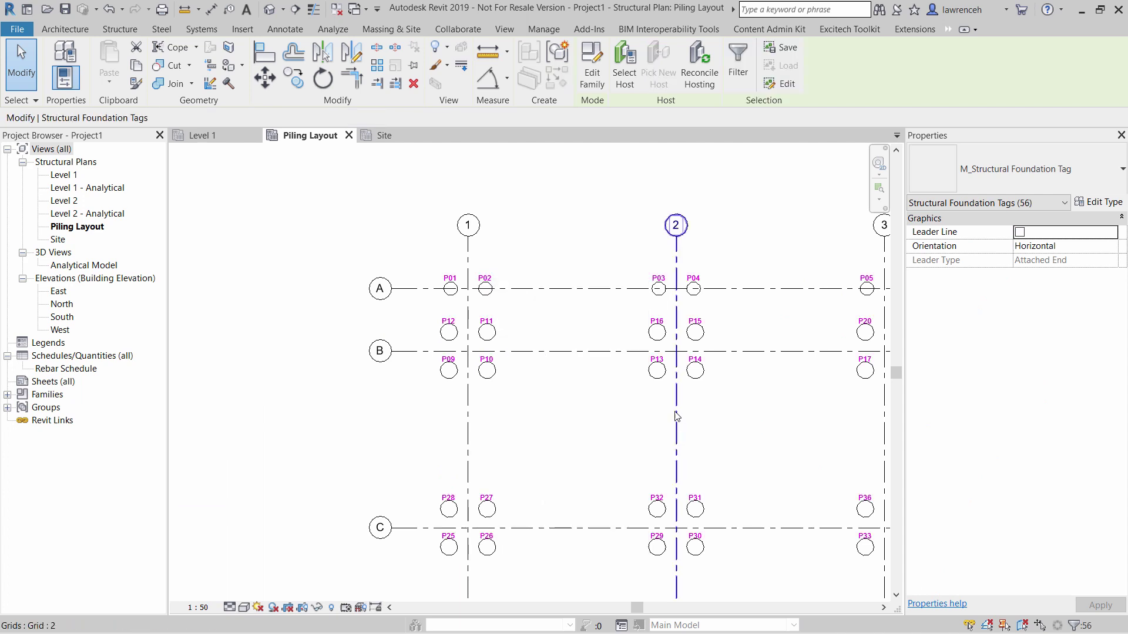
{"action": "left_click", "coordinate": [750, 438]}
- Pan and zoom to frame grids A–D and 1–4 with all piles P01–P56 visible
{"action": "scroll", "coordinate": [676, 399], "scroll_direction": "down", "scroll_amount": 2}
{"action": "middle_click_drag", "start_coordinate": [487, 335], "coordinate": [607, 350]}
{"action": "scroll", "coordinate": [587, 350], "scroll_direction": "up", "scroll_amount": 4}
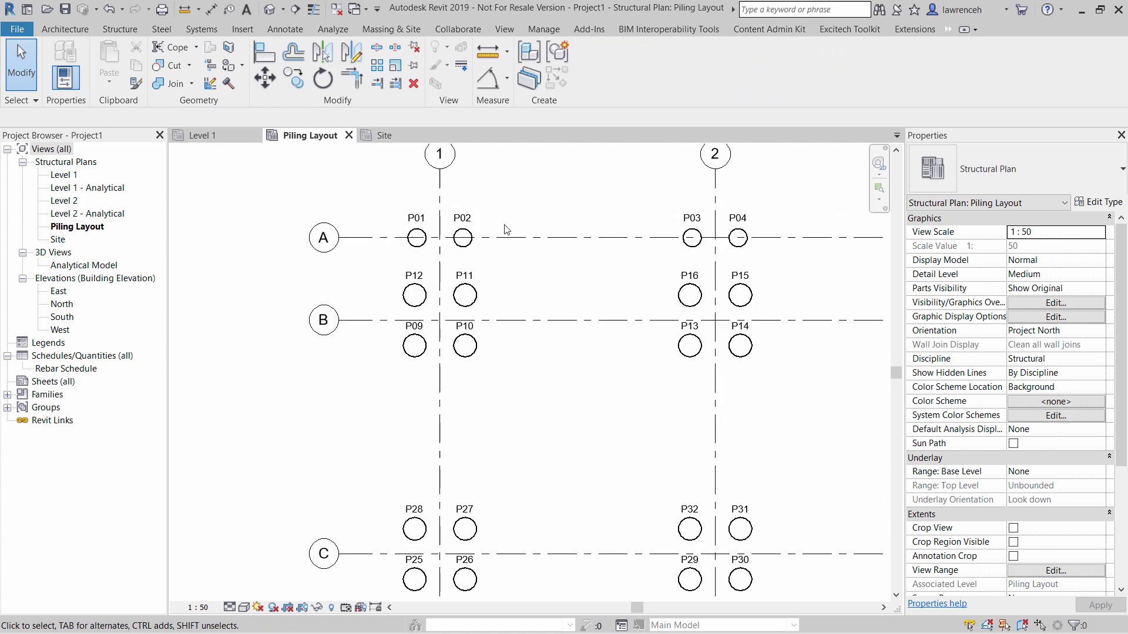
{"action": "middle_click_drag", "start_coordinate": [742, 286], "coordinate": [612, 265]}
{"action": "scroll", "coordinate": [613, 265], "scroll_direction": "down", "scroll_amount": 2}
{"action": "middle_click_drag", "start_coordinate": [505, 368], "coordinate": [569, 346]}
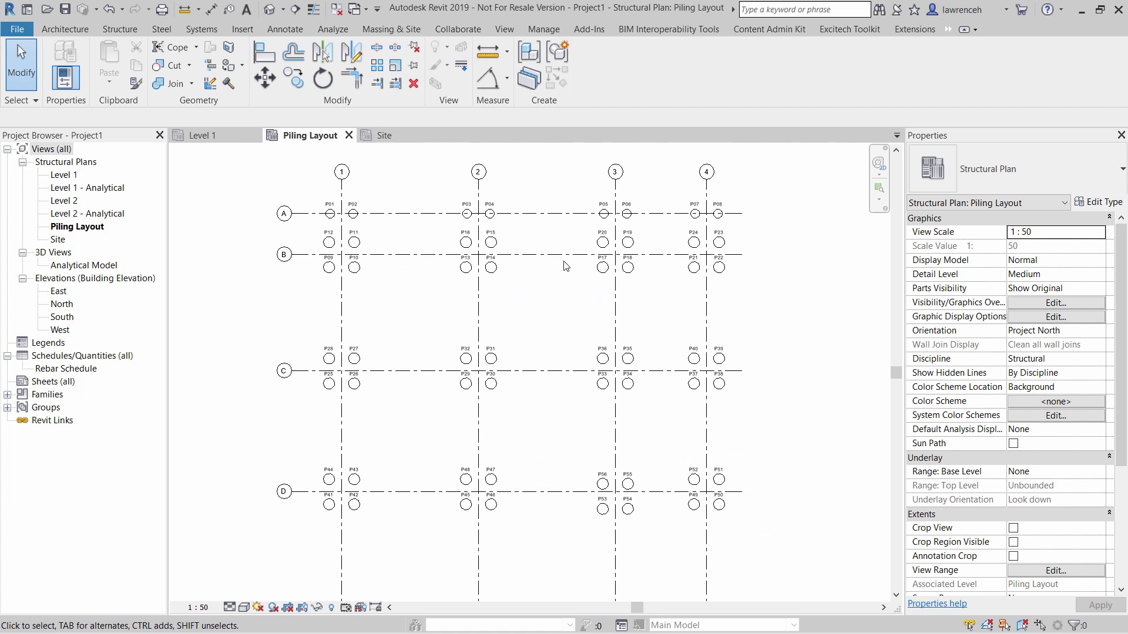
- Start a new Structural Foundations quantity schedule named 'Piling Schedule'
{"action": "left_click", "coordinate": [503, 30]}
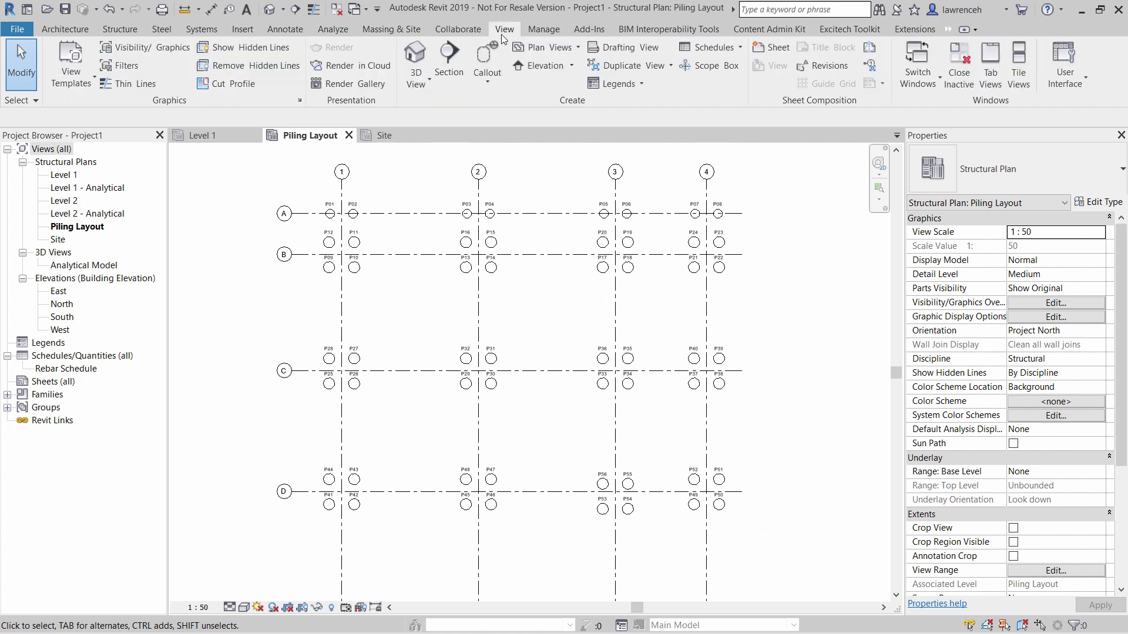
{"action": "left_click", "coordinate": [733, 47]}
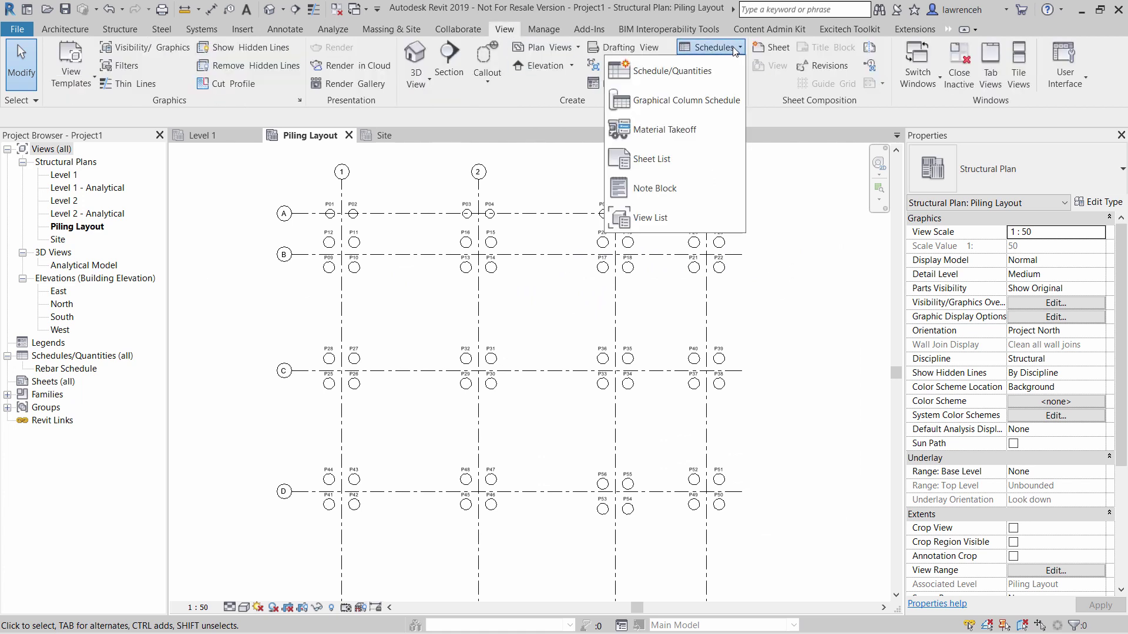
{"action": "left_click", "coordinate": [703, 71]}
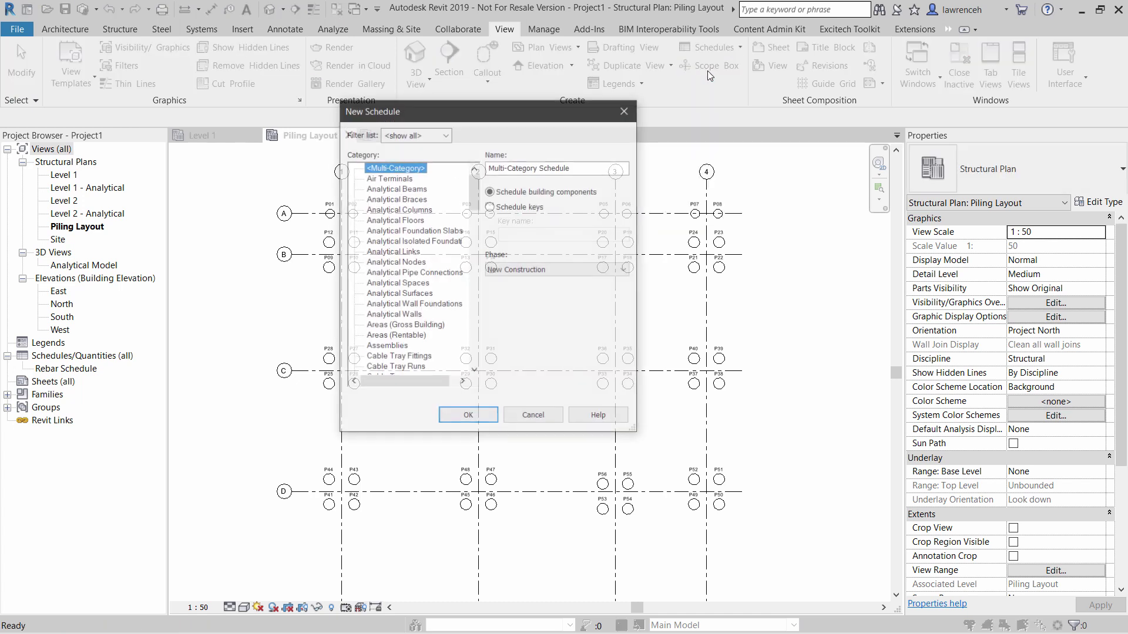
{"action": "left_click_drag", "start_coordinate": [474, 184], "coordinate": [476, 355]}
{"action": "left_click", "coordinate": [405, 262]}
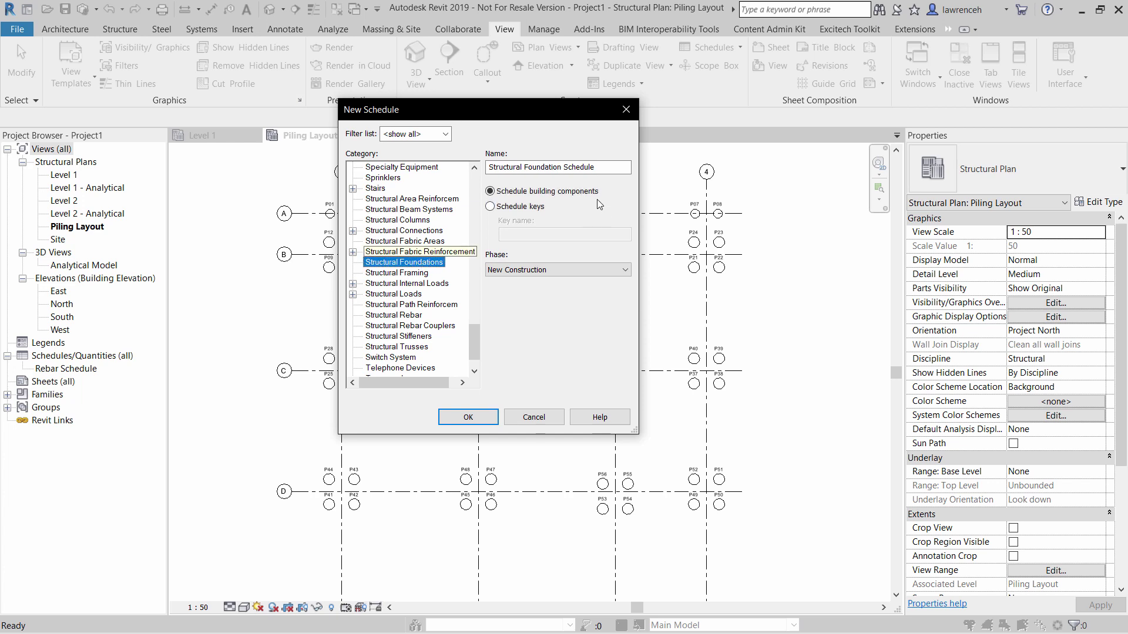
{"action": "left_click_drag", "start_coordinate": [563, 171], "coordinate": [488, 168]}
{"action": "type", "text": "Piling"}
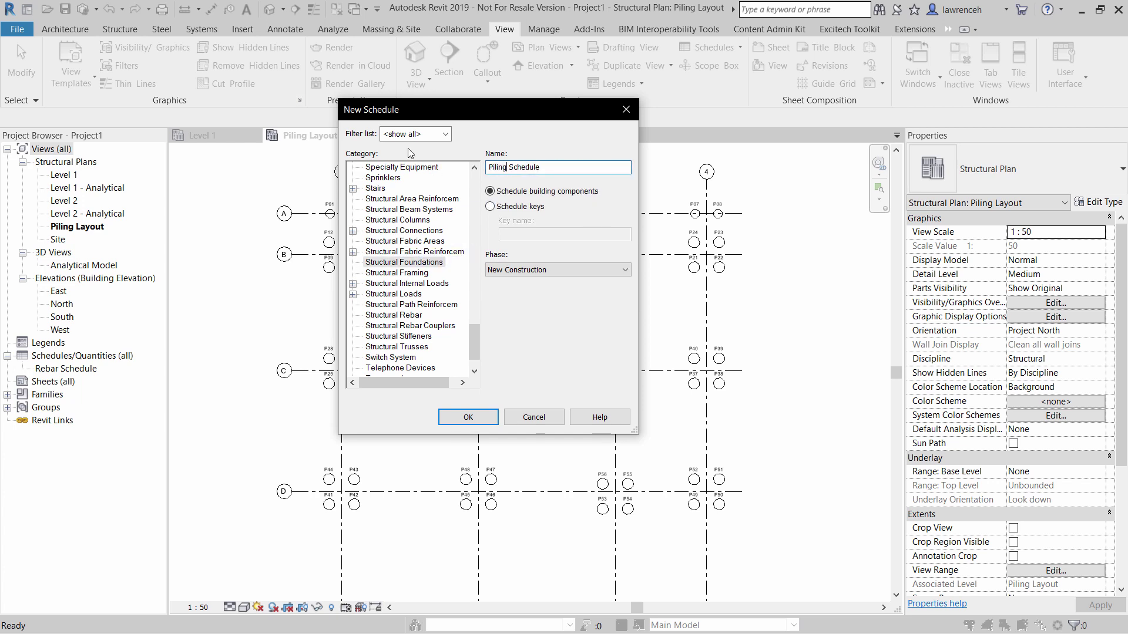
{"action": "left_click", "coordinate": [468, 417]}
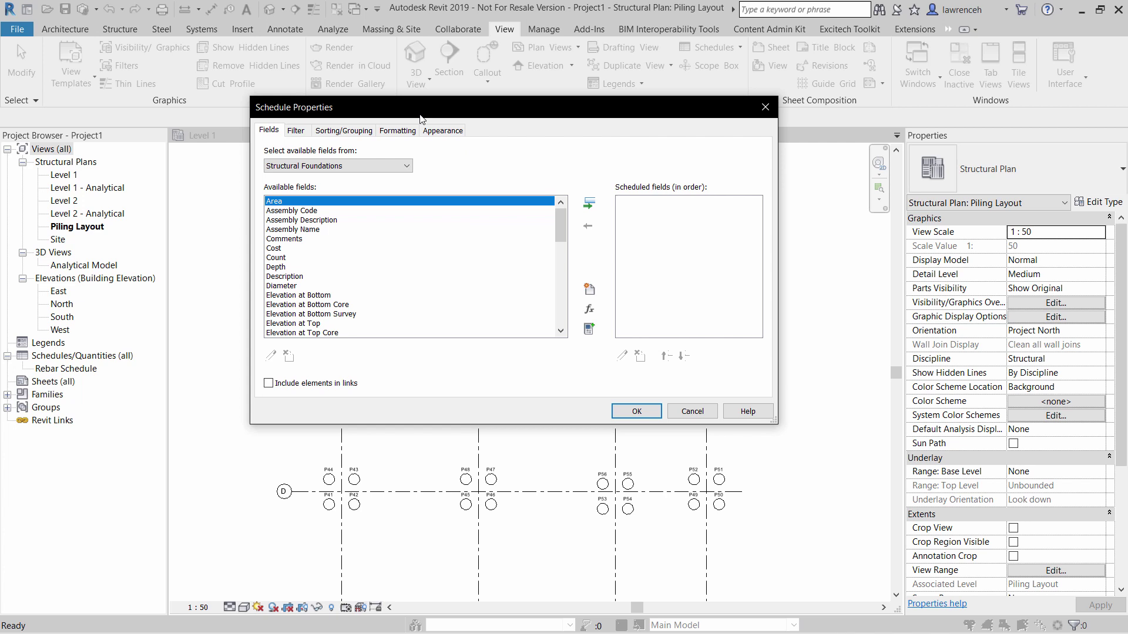
- Add the Excitech_Survey_X, Excitech_Survey_Y, Excitech_Survey_Z, Type and Mark fields to the schedule
{"action": "scroll", "coordinate": [565, 226], "scroll_direction": "down", "scroll_amount": 4}
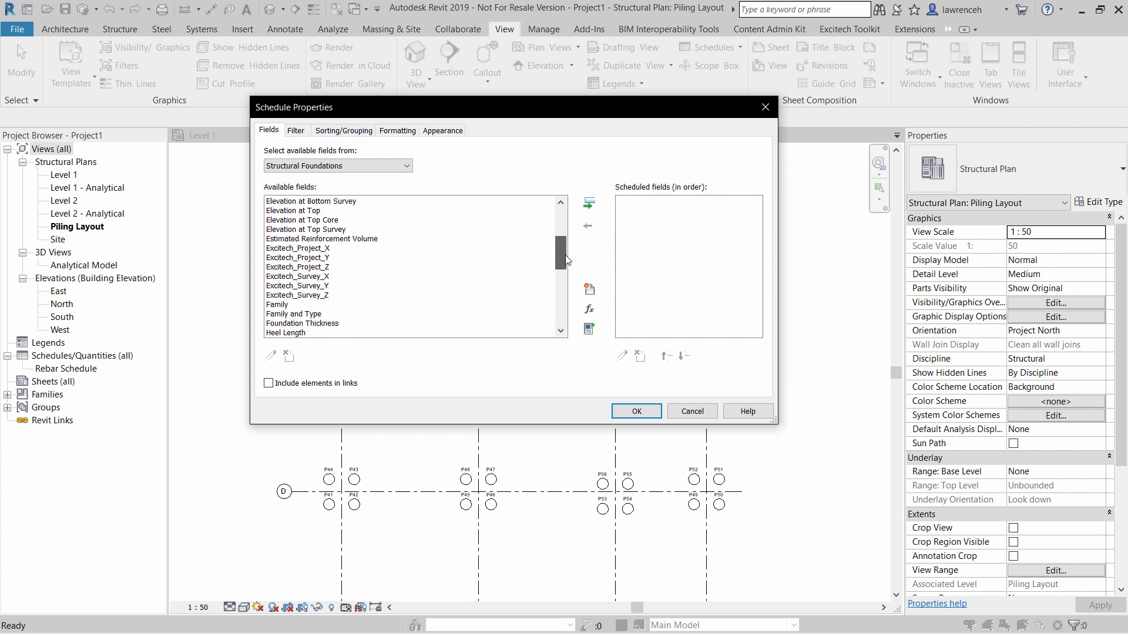
{"action": "double_click", "coordinate": [325, 277]}
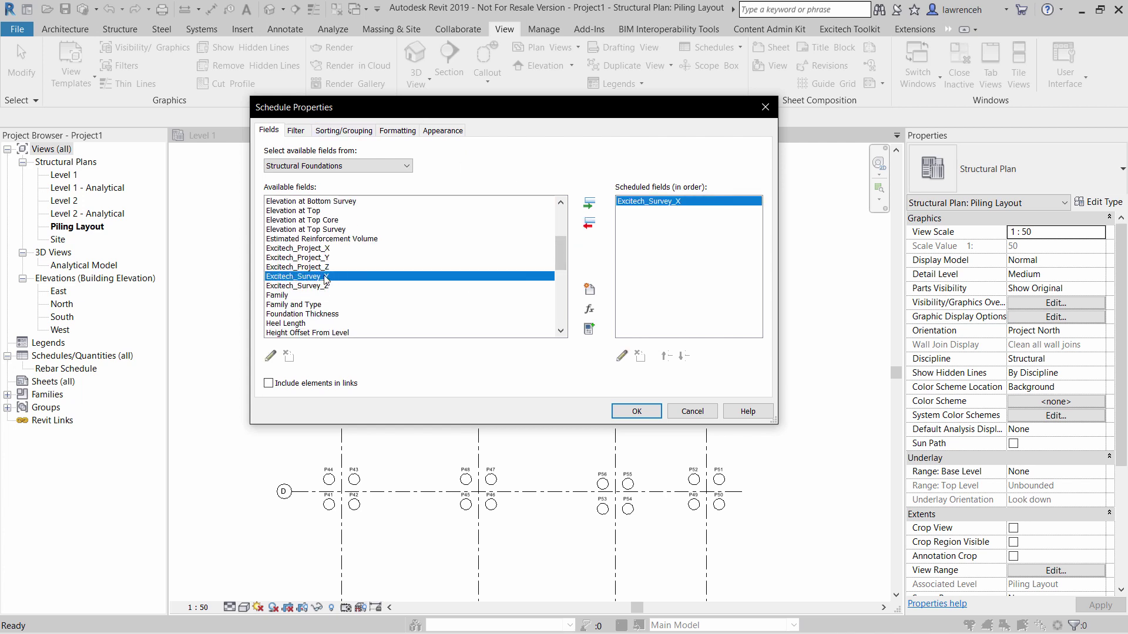
{"action": "double_click", "coordinate": [322, 278]}
{"action": "double_click", "coordinate": [337, 281]}
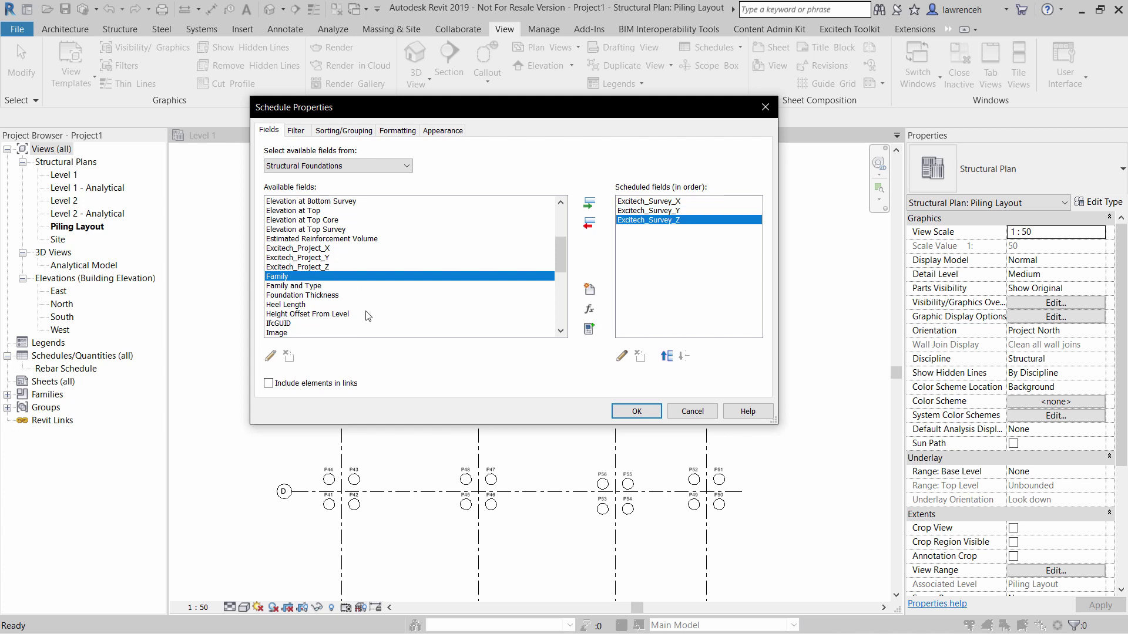
{"action": "scroll", "coordinate": [336, 326], "scroll_direction": "down", "scroll_amount": 1}
{"action": "scroll", "coordinate": [335, 326], "scroll_direction": "down", "scroll_amount": 3}
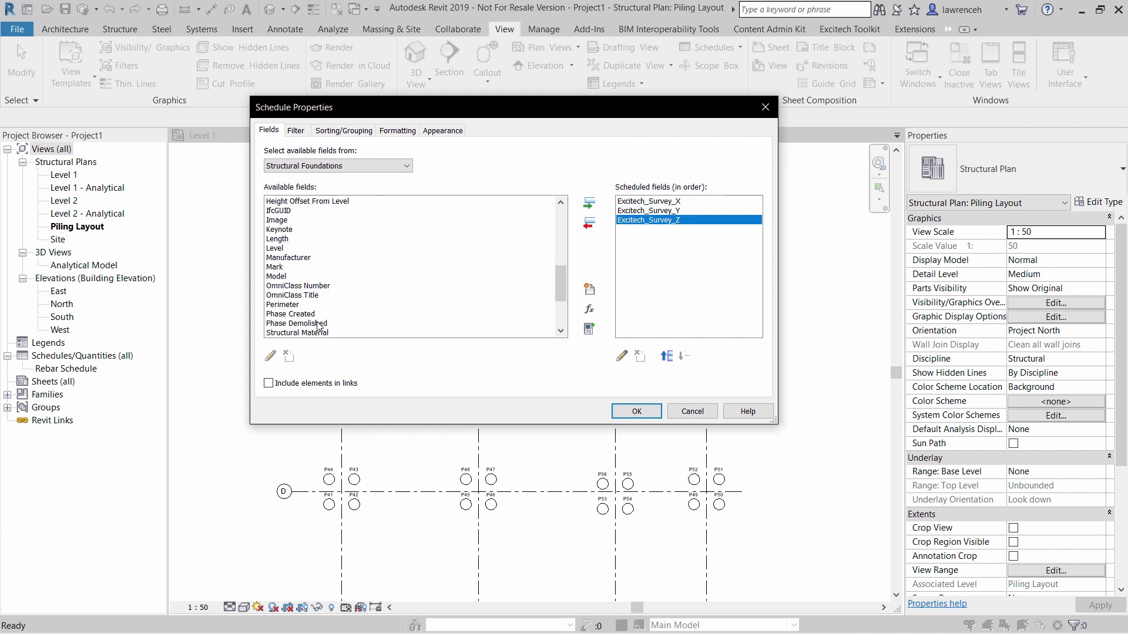
{"action": "scroll", "coordinate": [329, 312], "scroll_direction": "down", "scroll_amount": 2}
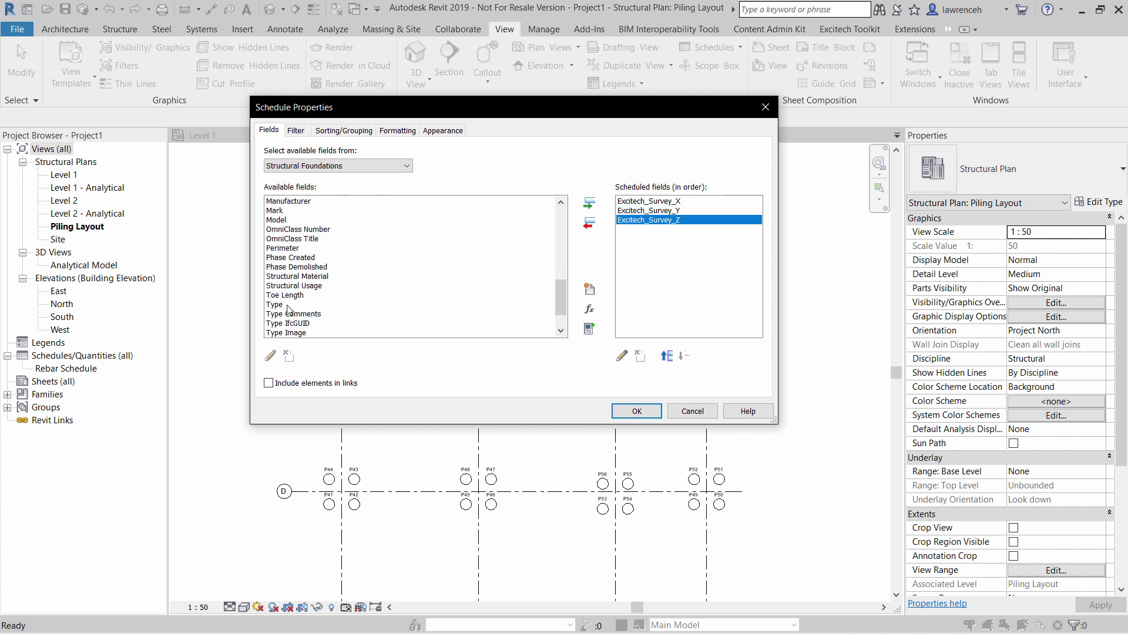
{"action": "left_click", "coordinate": [280, 305]}
{"action": "double_click", "coordinate": [281, 305]}
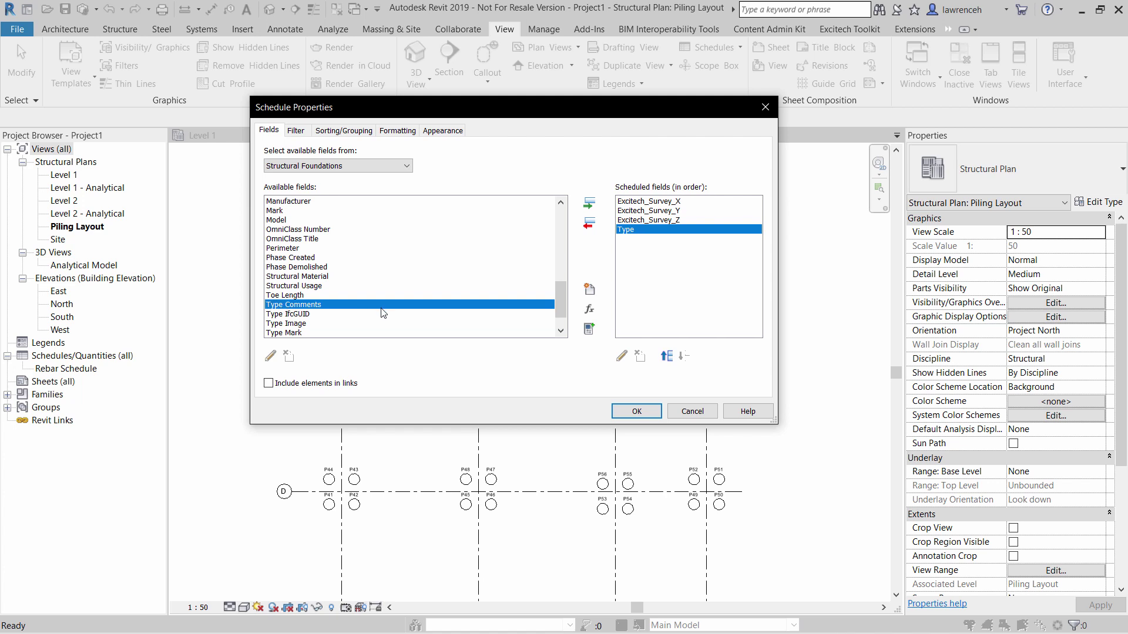
{"action": "double_click", "coordinate": [276, 210]}
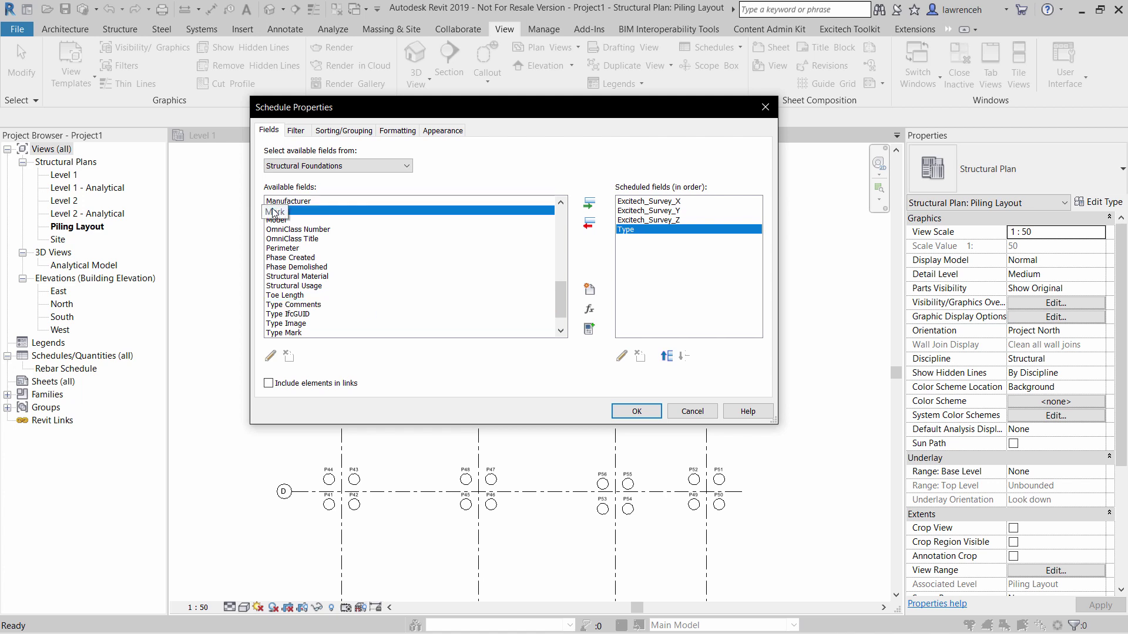
- Reorder the schedule fields to Mark, Type, Excitech_Survey_X, Excitech_Survey_Y, Excitech_Survey_Z
{"action": "left_click", "coordinate": [666, 355]}
{"action": "left_click", "coordinate": [667, 355]}
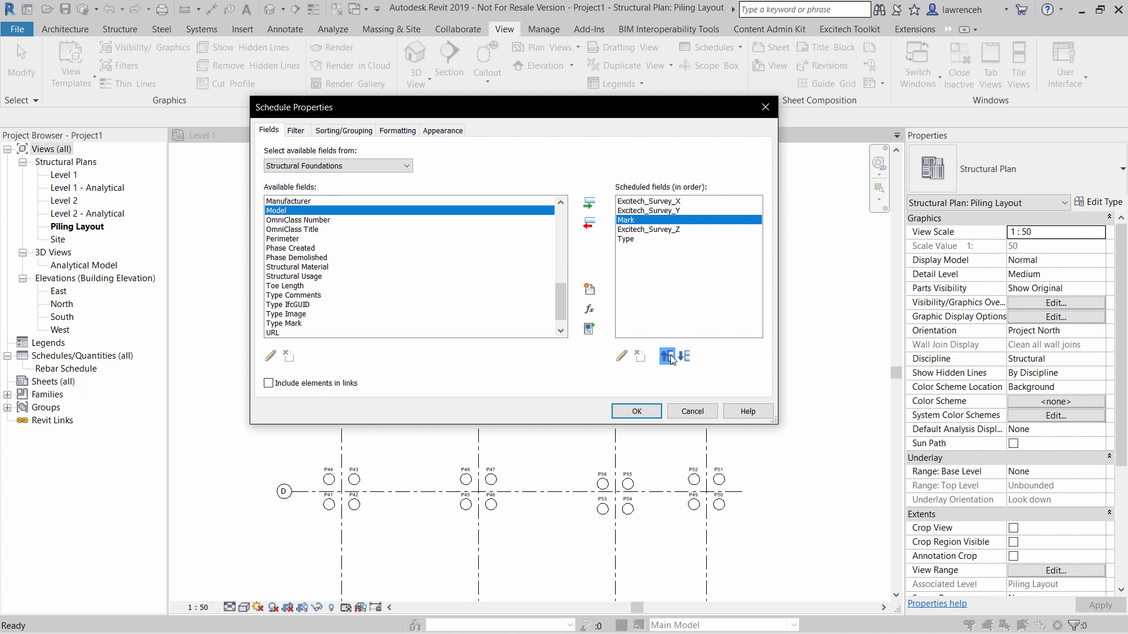
{"action": "left_click", "coordinate": [667, 355]}
{"action": "left_click", "coordinate": [666, 356]}
{"action": "left_click", "coordinate": [629, 239]}
{"action": "left_click", "coordinate": [667, 355]}
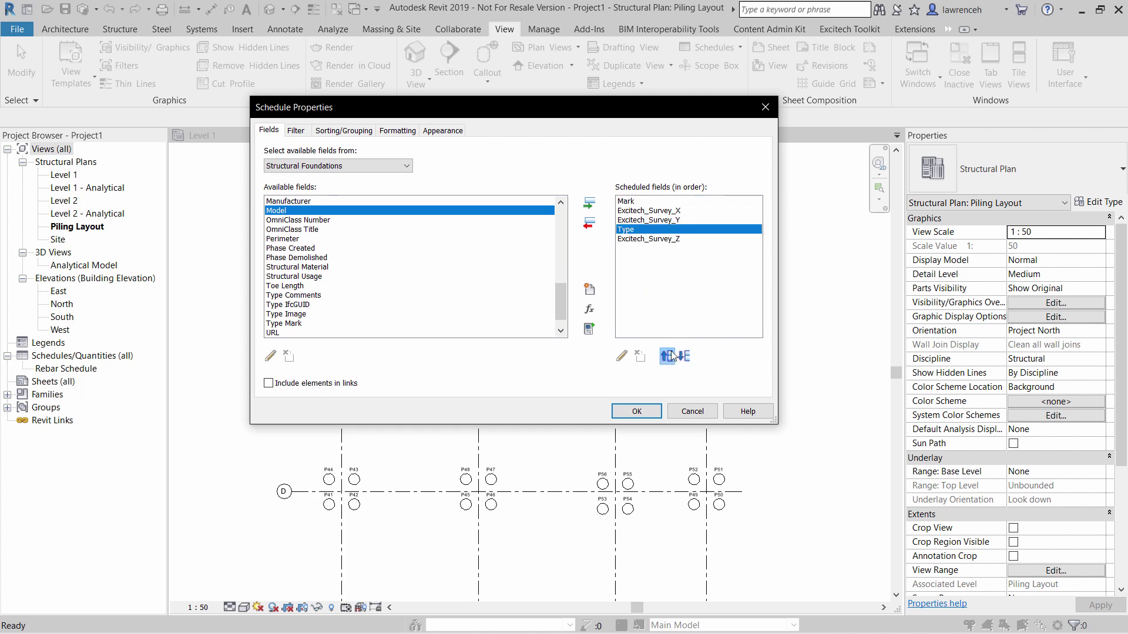
{"action": "left_click", "coordinate": [667, 355]}
{"action": "left_click", "coordinate": [670, 356]}
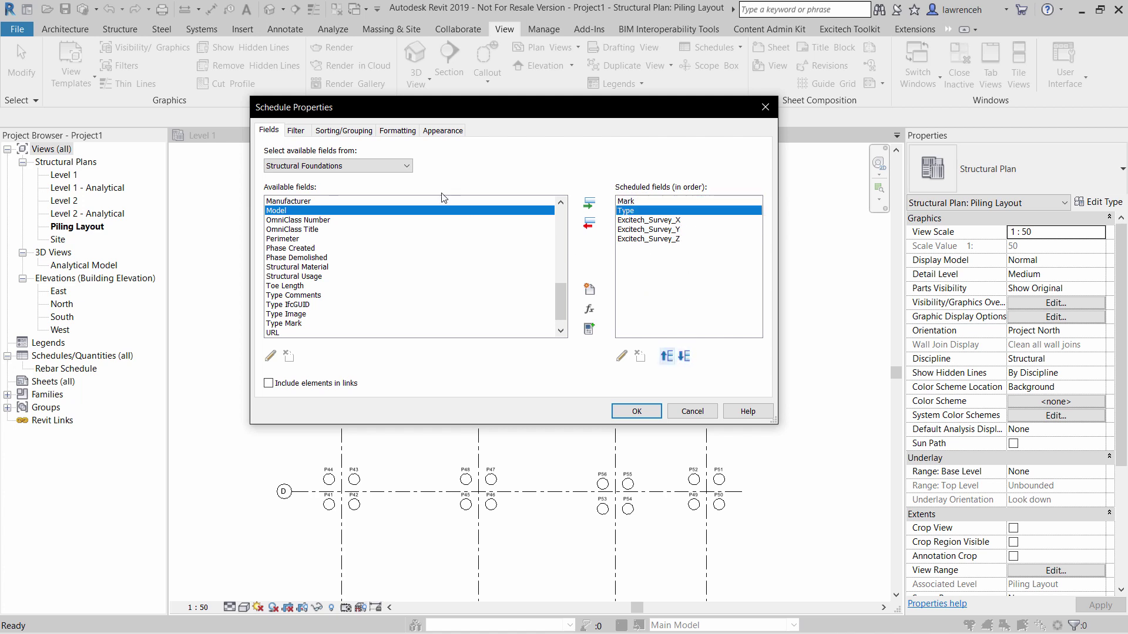
{"action": "left_click", "coordinate": [347, 131]}
- Sort the Piling Schedule rows by Mark, ascending, and finish the schedule setup
{"action": "left_click", "coordinate": [380, 153]}
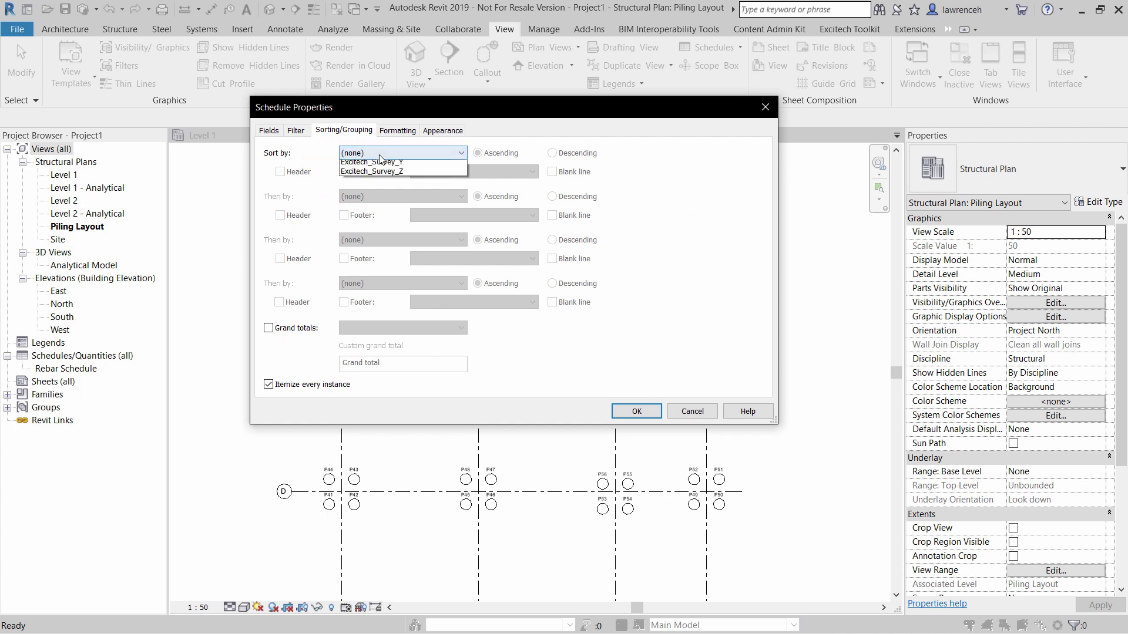
{"action": "left_click", "coordinate": [384, 174]}
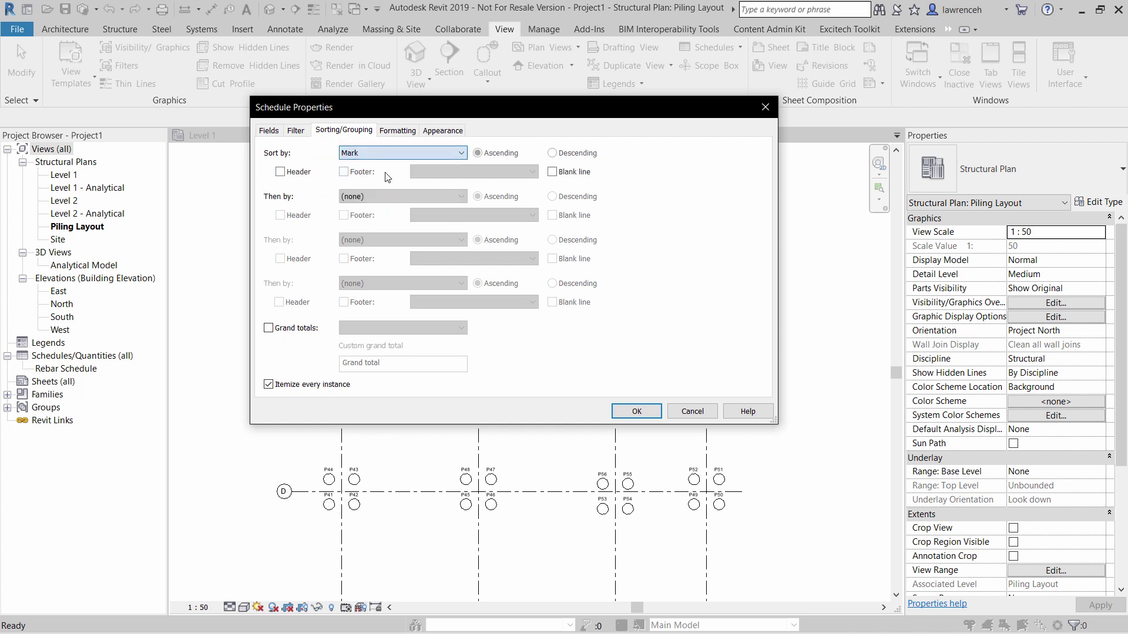
{"action": "left_click", "coordinate": [652, 415]}
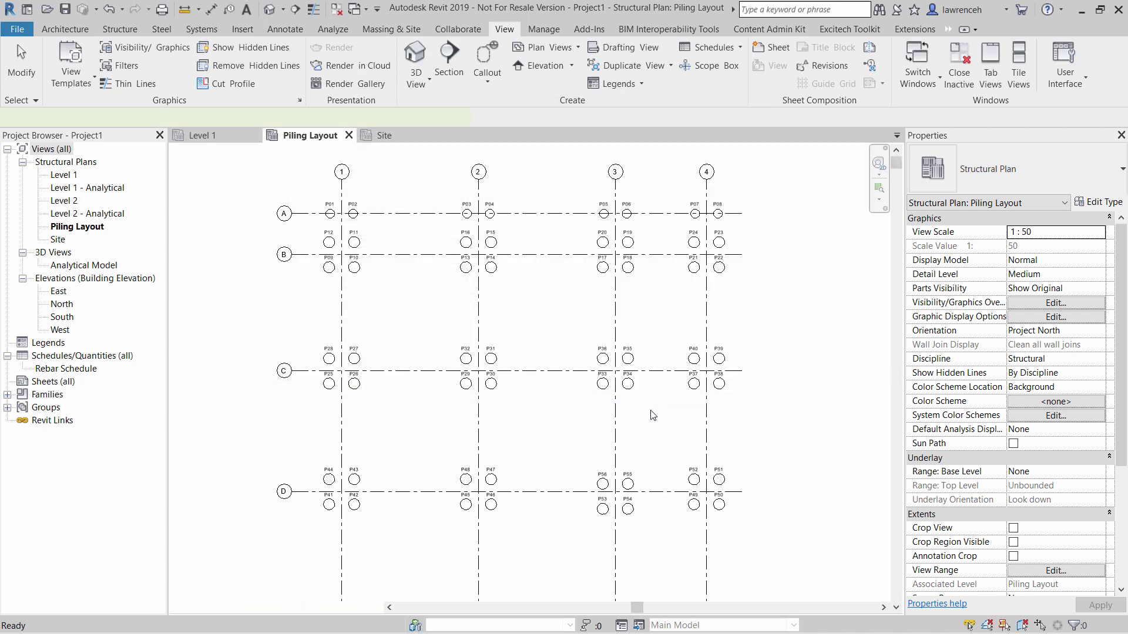
- Open the Piling Schedule's Filter settings from the Properties palette
{"action": "scroll", "coordinate": [604, 399], "scroll_direction": "down", "scroll_amount": 5}
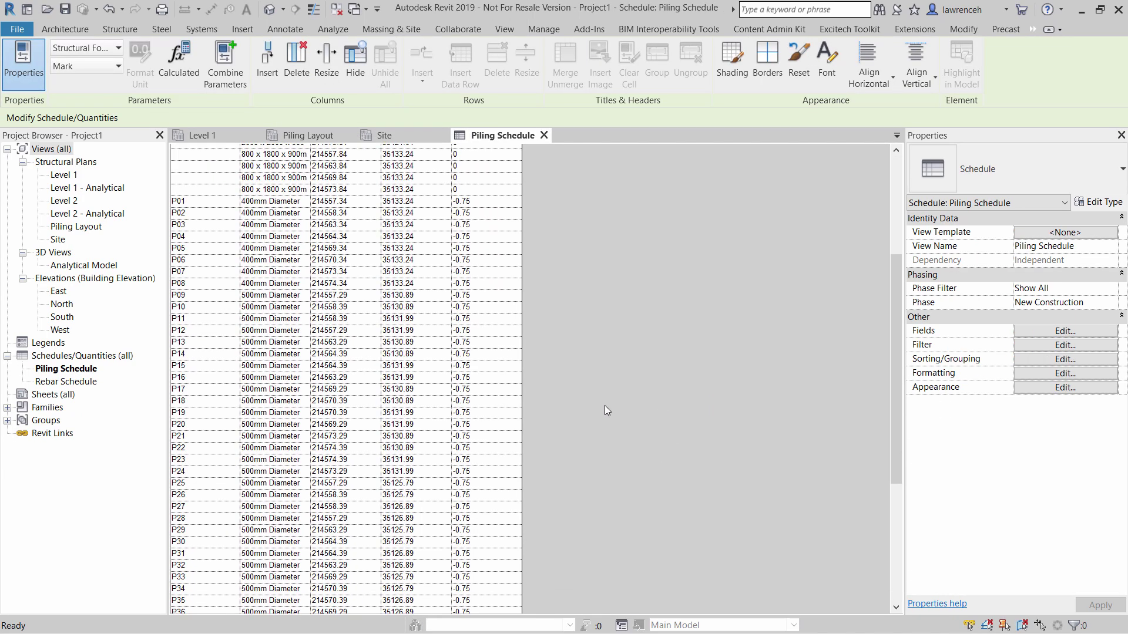
{"action": "scroll", "coordinate": [604, 406], "scroll_direction": "up", "scroll_amount": 5}
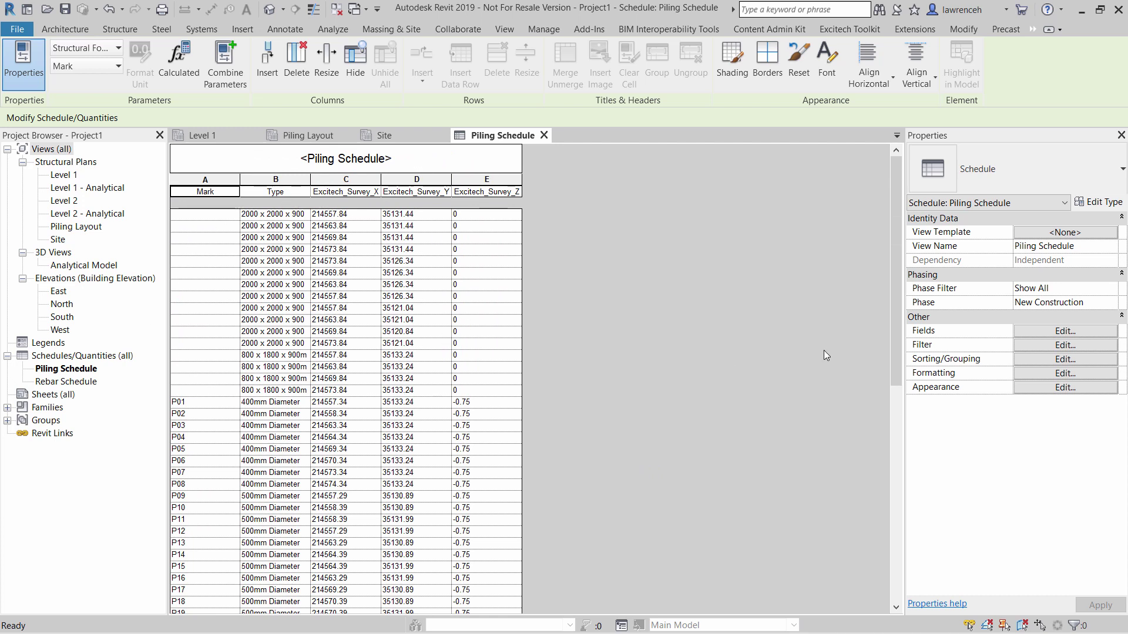
{"action": "left_click", "coordinate": [1066, 347]}
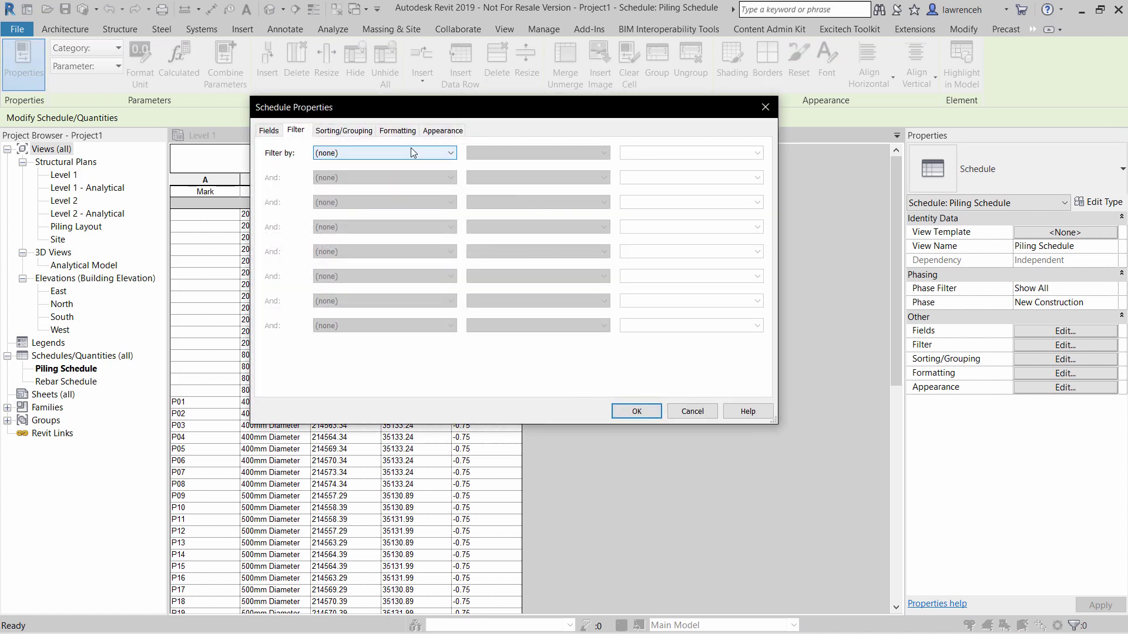
- Set the schedule filter to Mark 'begins with' P and apply it
{"action": "left_click", "coordinate": [413, 153]}
{"action": "left_click", "coordinate": [355, 174]}
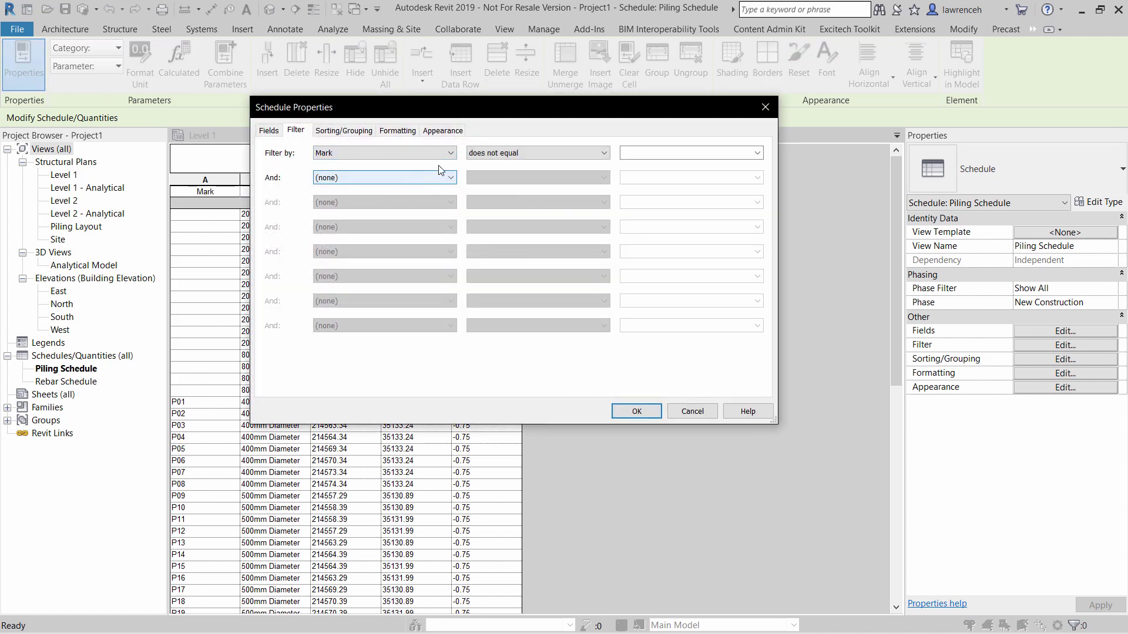
{"action": "left_click", "coordinate": [538, 152]}
{"action": "left_click", "coordinate": [529, 235]}
{"action": "left_click", "coordinate": [636, 153]}
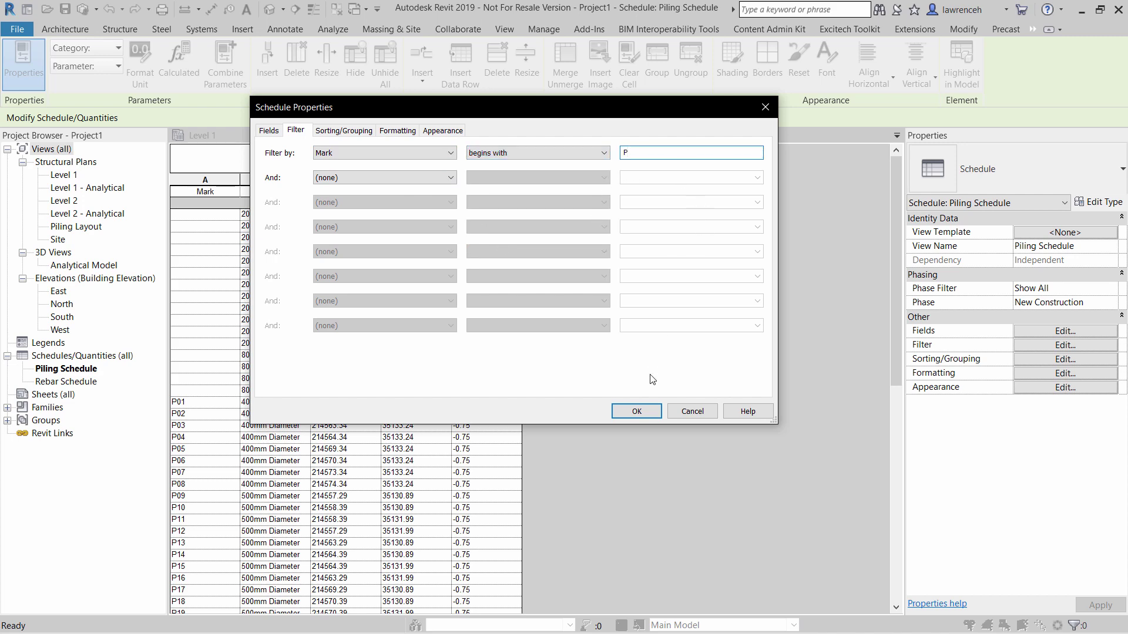
{"action": "left_click", "coordinate": [654, 409]}
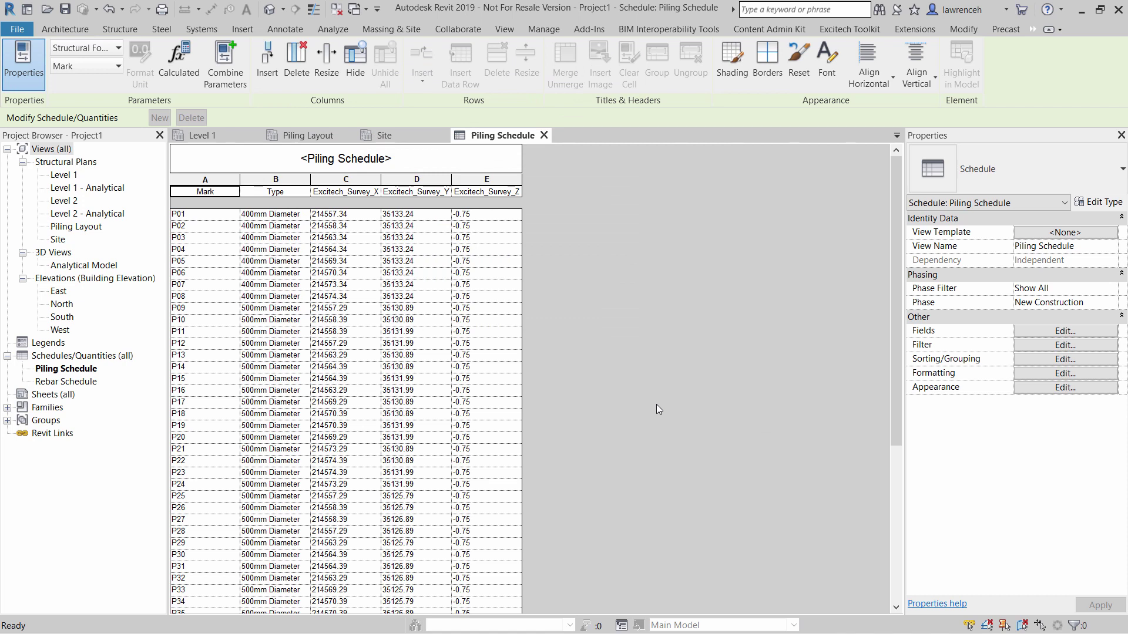
- Rename the Excitech_Survey_X and Excitech_Survey_Y headings to Easting and Northing
{"action": "left_click", "coordinate": [360, 195]}
{"action": "left_click_drag", "start_coordinate": [379, 192], "coordinate": [312, 192]}
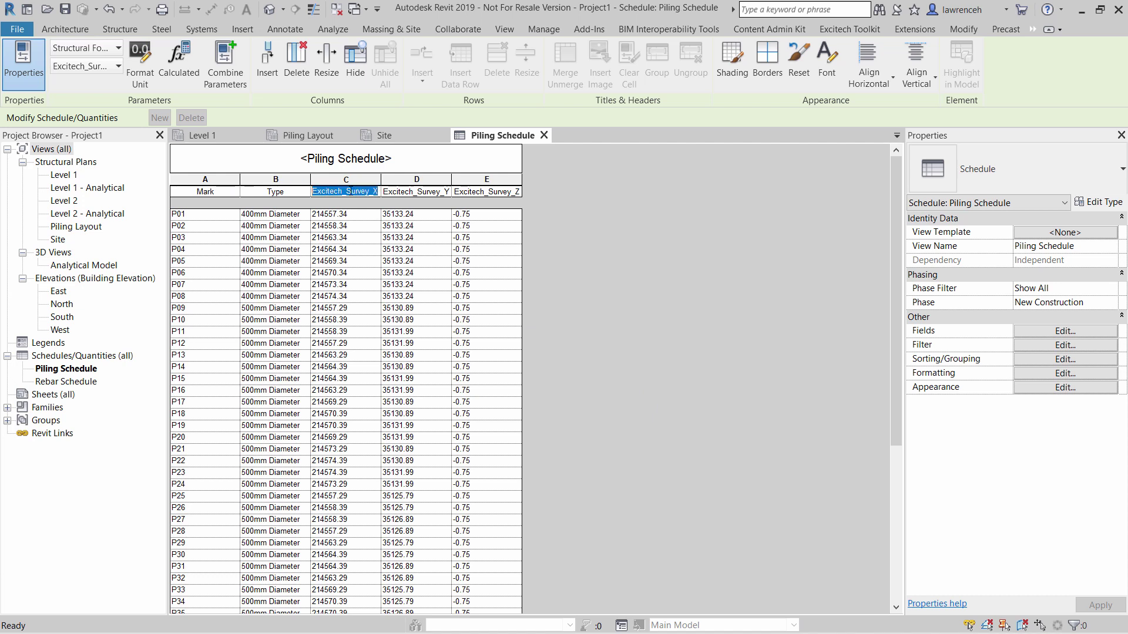
{"action": "type", "text": "Easting"}
{"action": "left_click", "coordinate": [433, 195]}
{"action": "left_click_drag", "start_coordinate": [449, 192], "coordinate": [376, 190]}
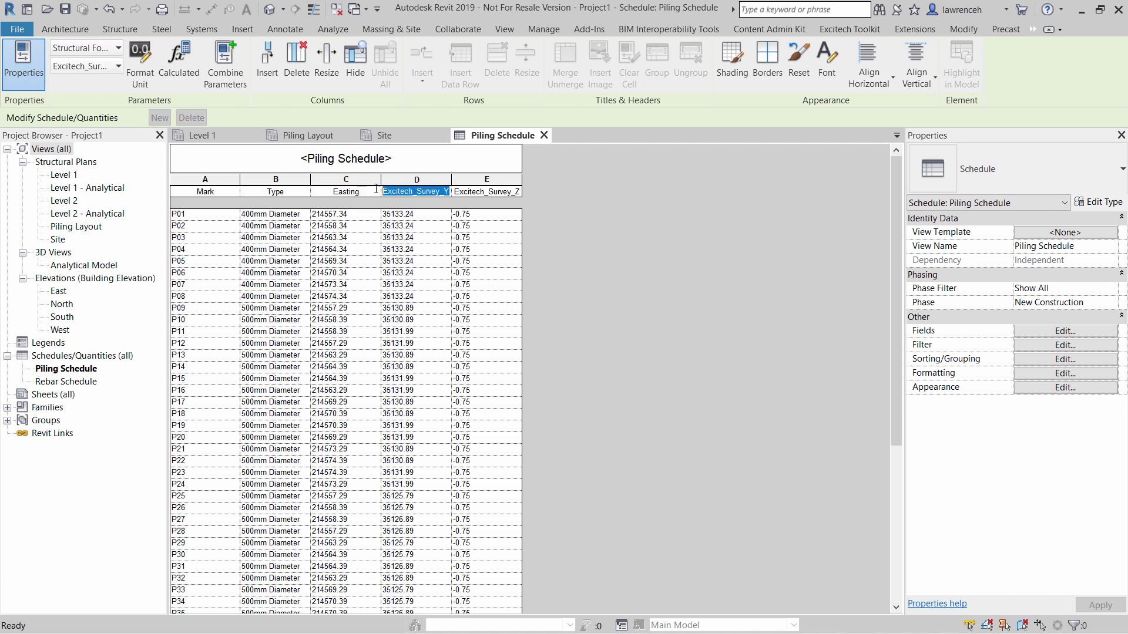
{"action": "type", "text": "Northing"}
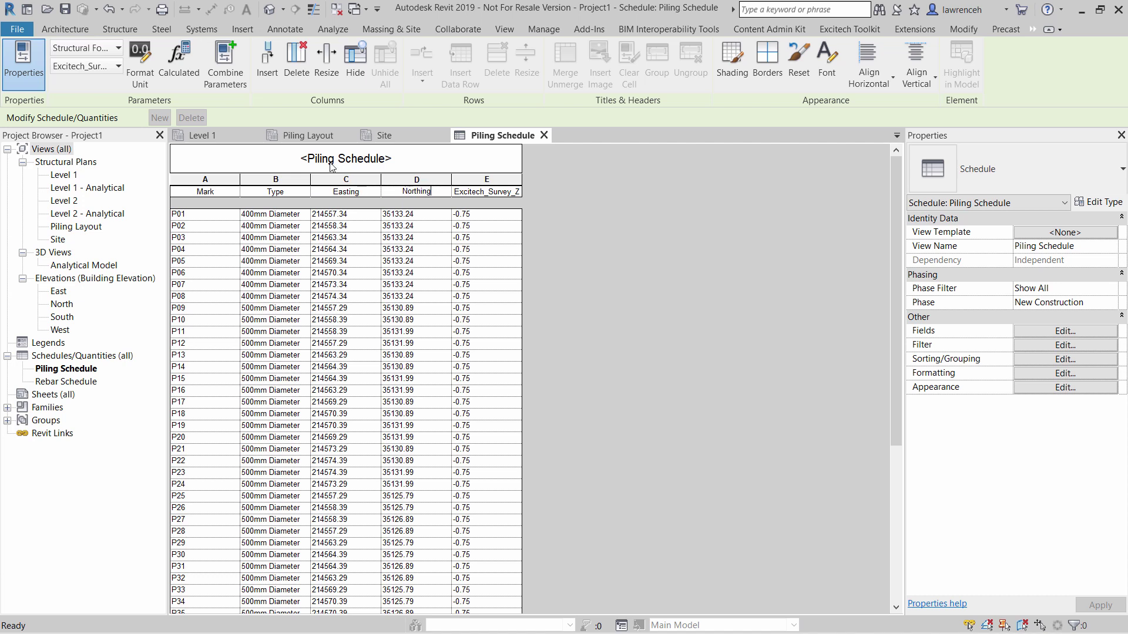
- Rename Excitech_Survey_Z to 'Level (m)' and change the Northing heading to 'Northing (m)'
{"action": "left_click", "coordinate": [475, 194]}
{"action": "left_click_drag", "start_coordinate": [453, 191], "coordinate": [520, 193]}
{"action": "type", "text": "Level (m)"}
{"action": "left_click", "coordinate": [442, 191]}
{"action": "type", "text": "(m)"}
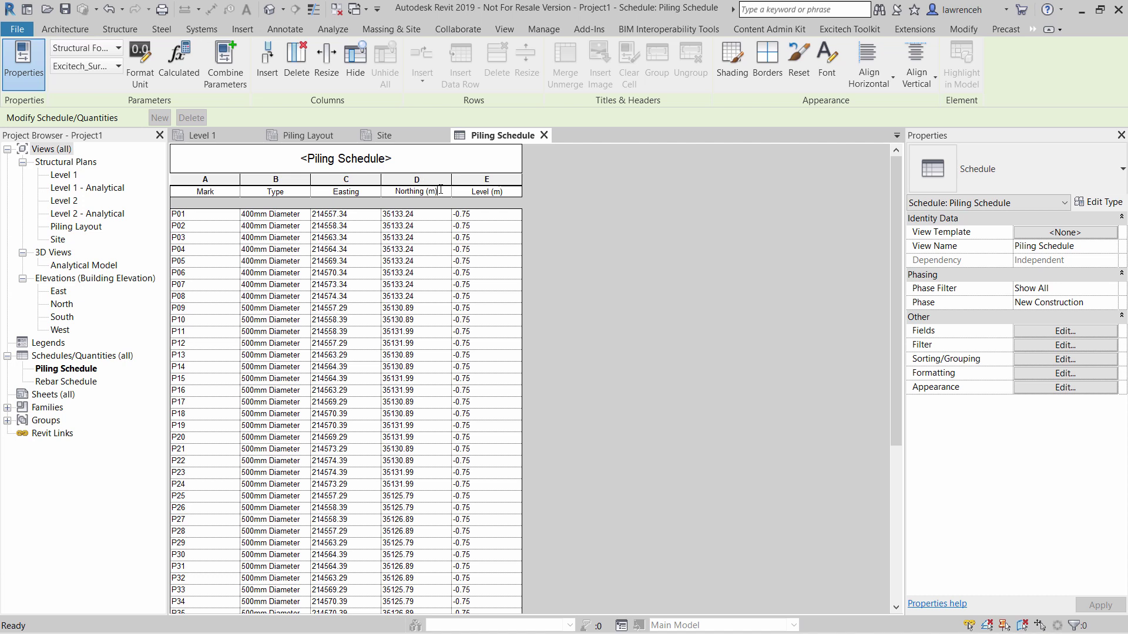
{"action": "left_click", "coordinate": [725, 193]}
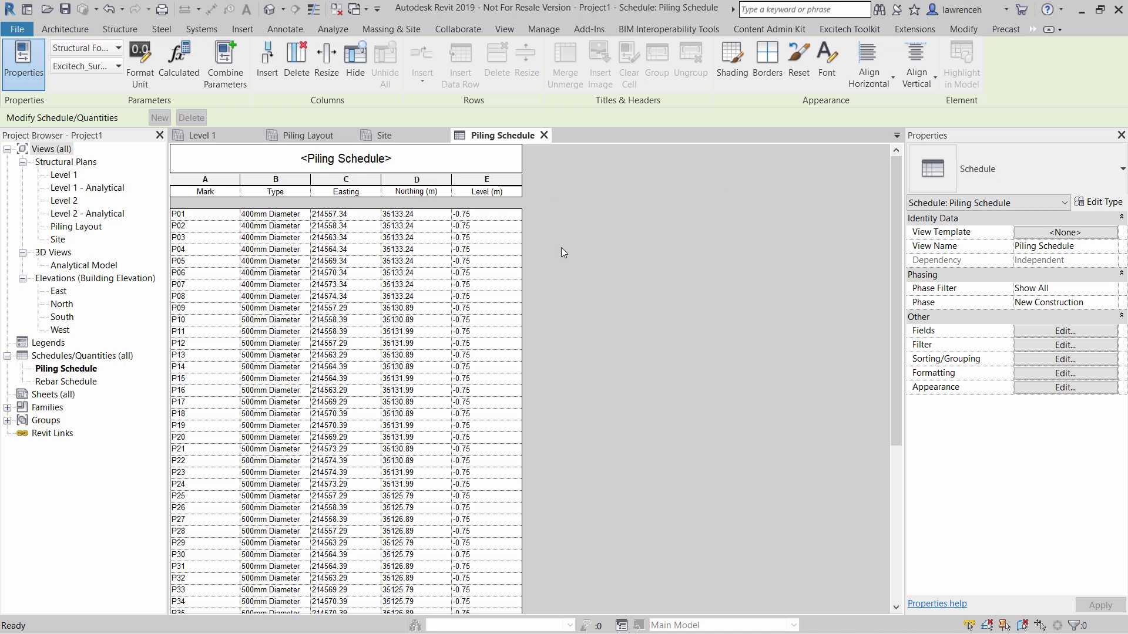